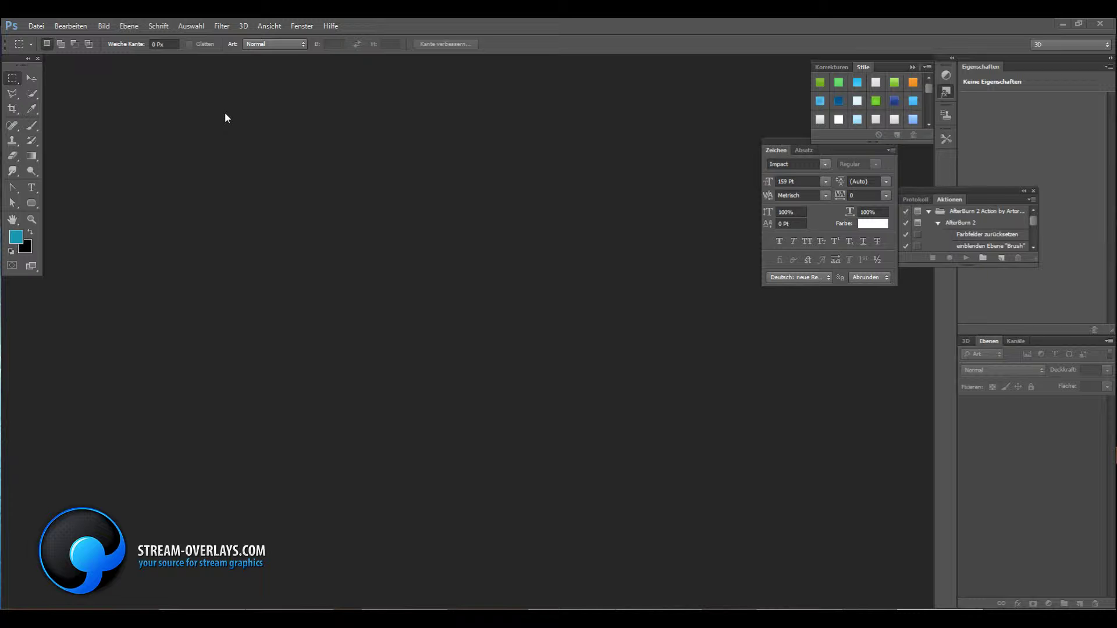
Create a new Photoshop document 800 pixels wide by 800 pixels high
{"action": "left_click", "coordinate": [36, 25]}
{"action": "left_click", "coordinate": [116, 39]}
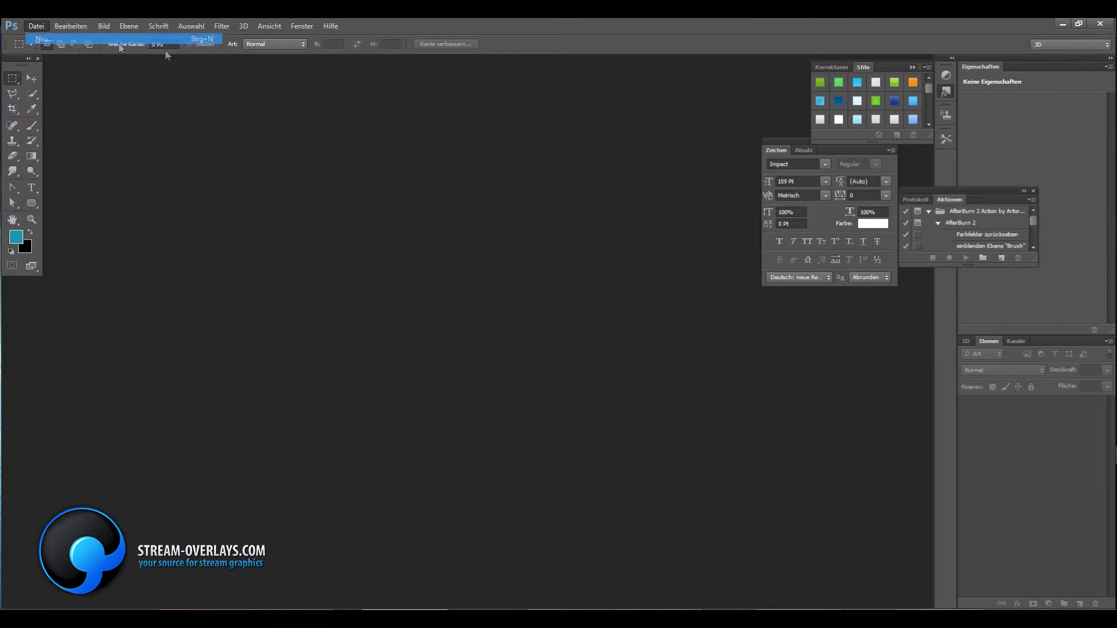
{"action": "double_click", "coordinate": [380, 249]}
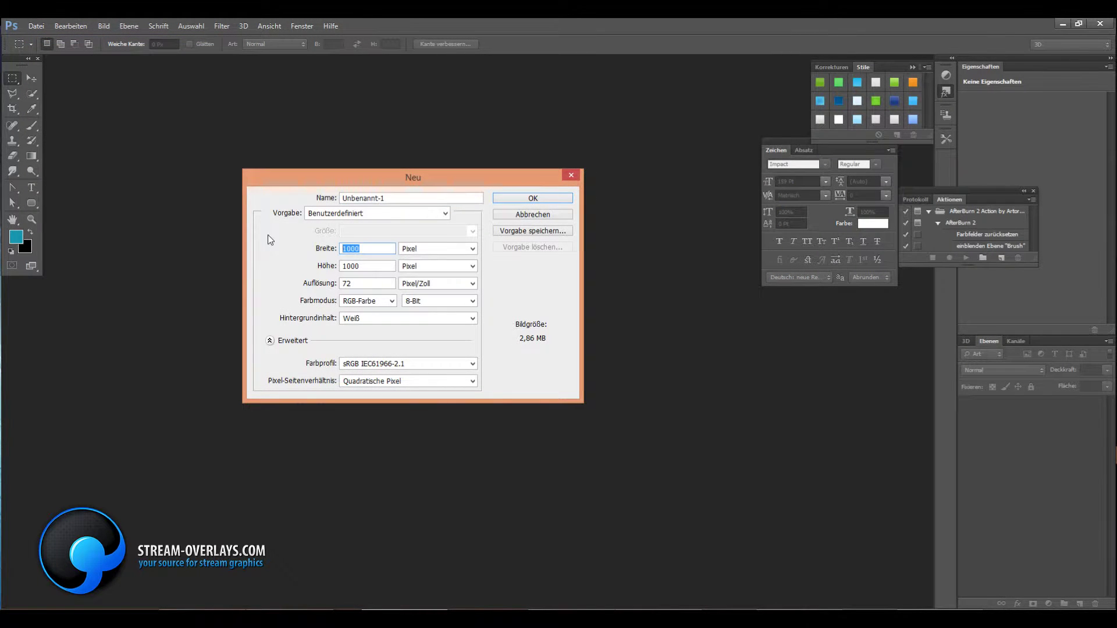
{"action": "type", "text": "800"}
{"action": "key", "text": "Tab"}
{"action": "type", "text": "800"}
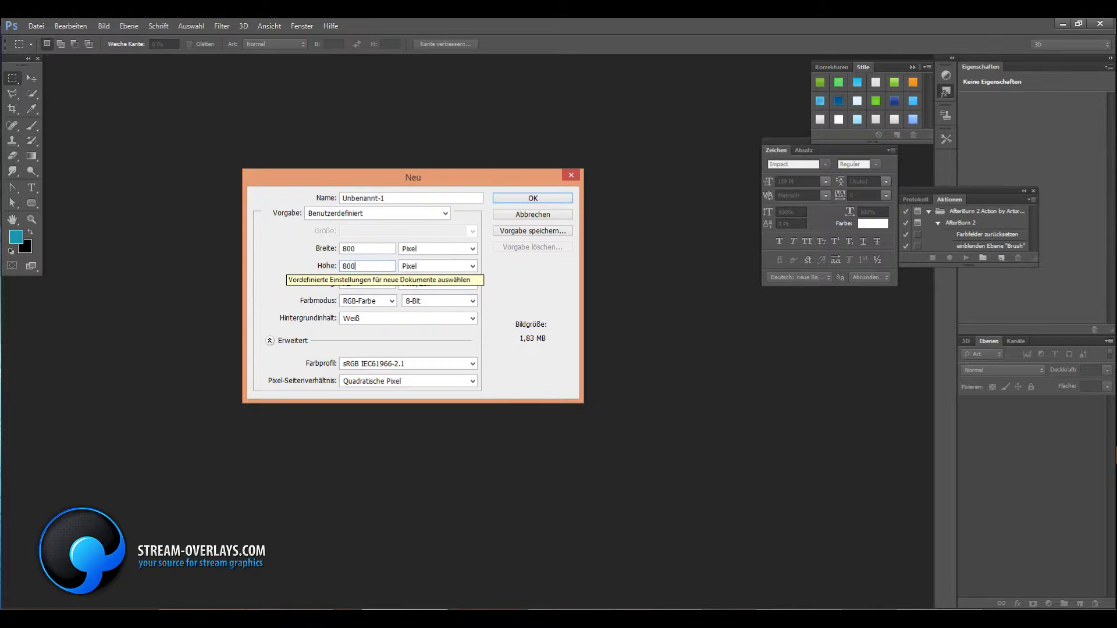
{"action": "left_click", "coordinate": [533, 198]}
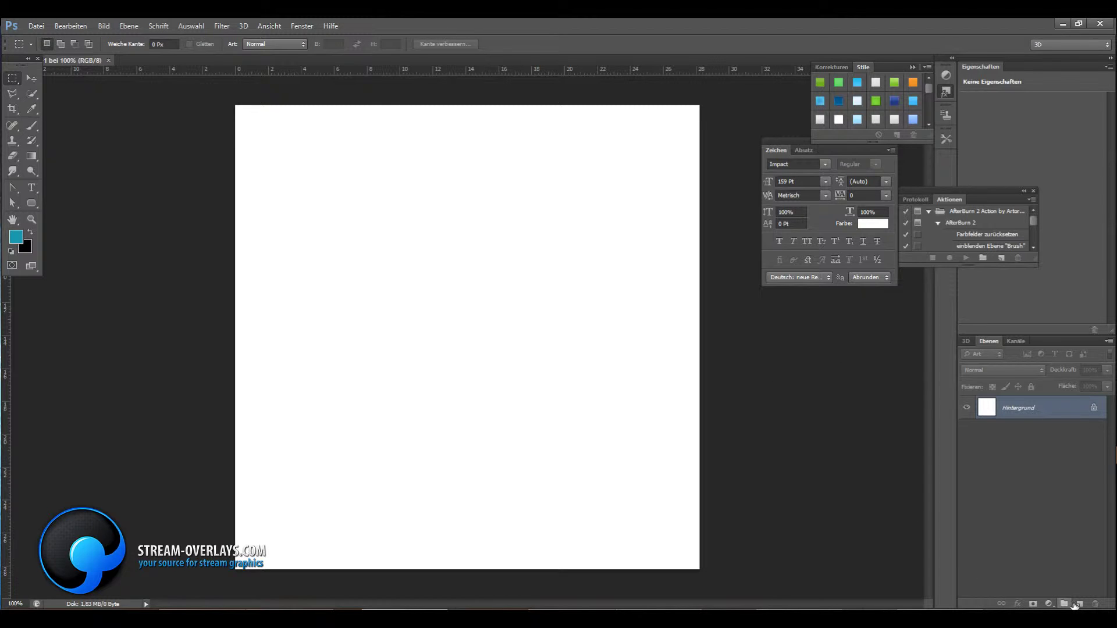
Add a new layer and fill it with a dark grey custom colour
{"action": "left_click", "coordinate": [1080, 603]}
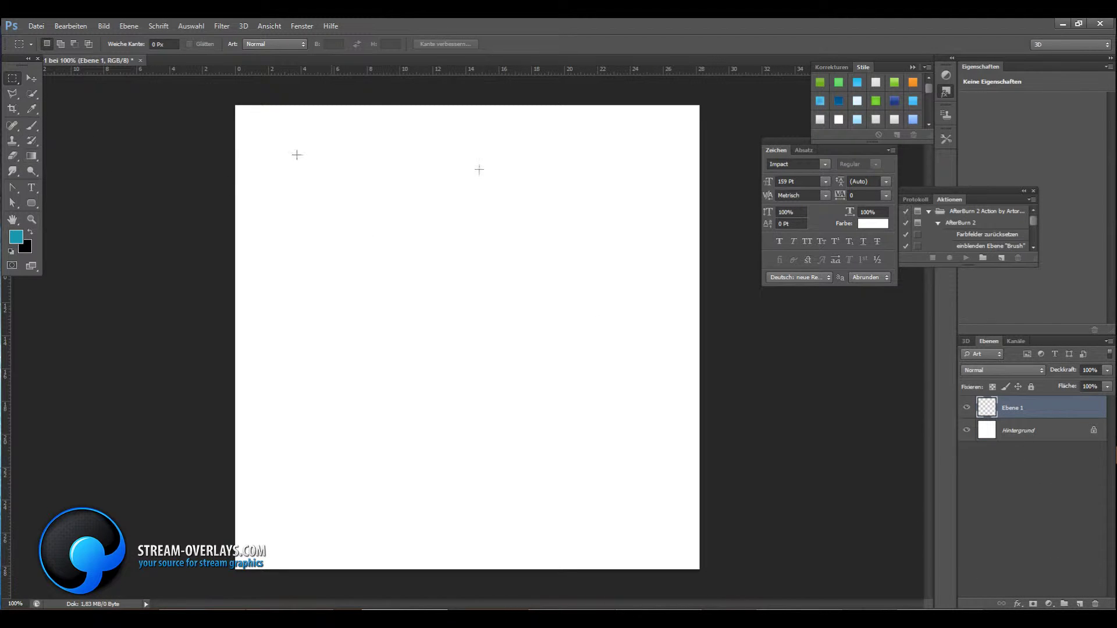
{"action": "left_click", "coordinate": [70, 26]}
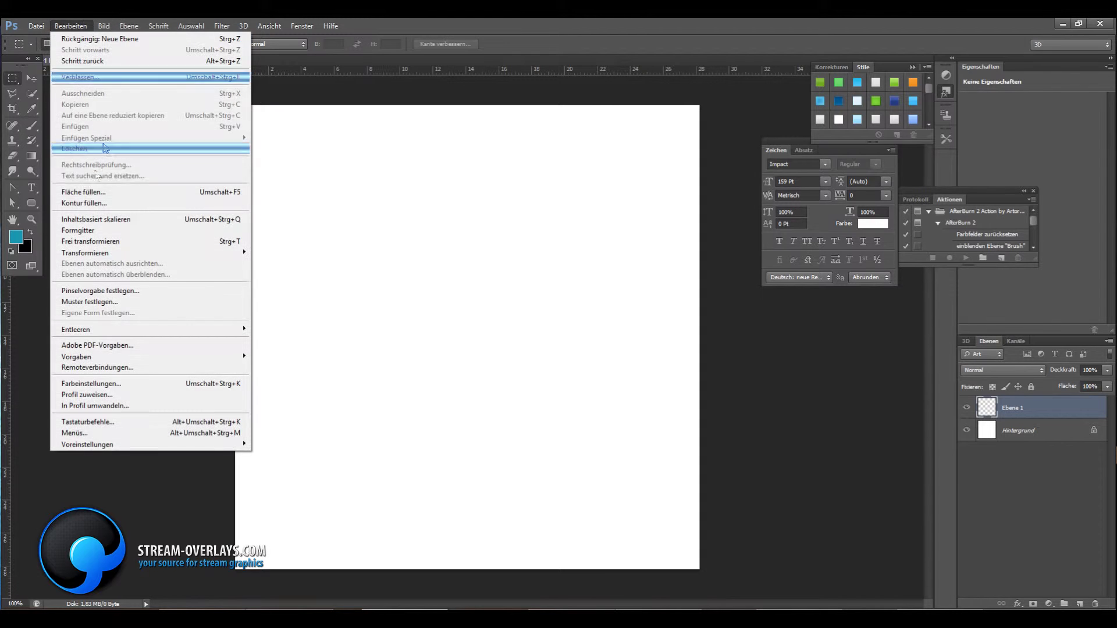
{"action": "left_click", "coordinate": [87, 190]}
{"action": "left_click", "coordinate": [544, 207]}
{"action": "left_click", "coordinate": [530, 239]}
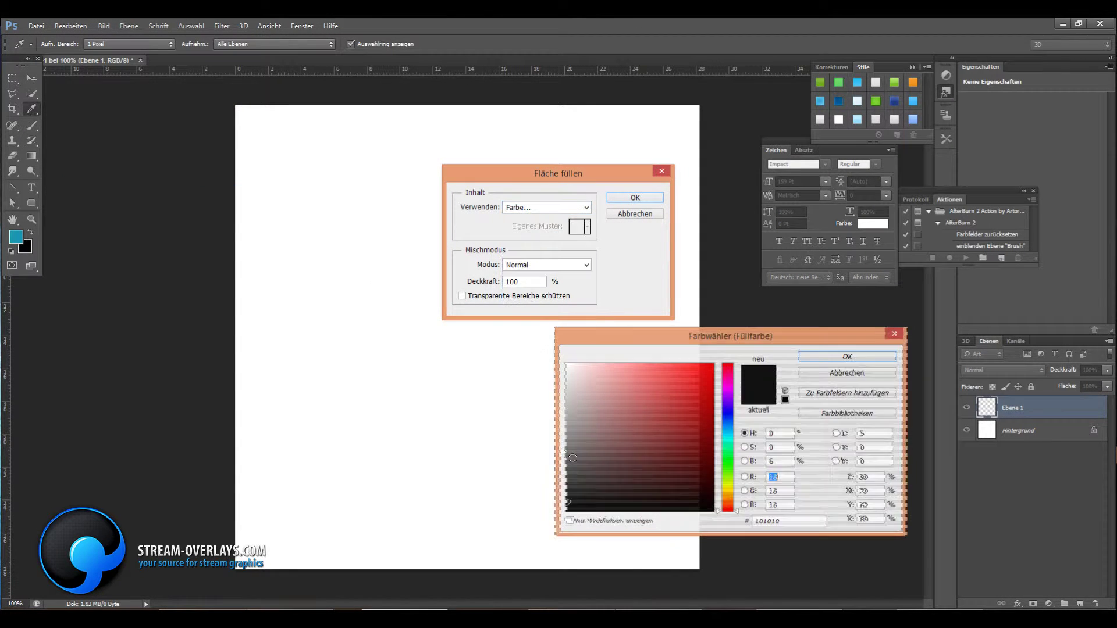
{"action": "left_click", "coordinate": [853, 359]}
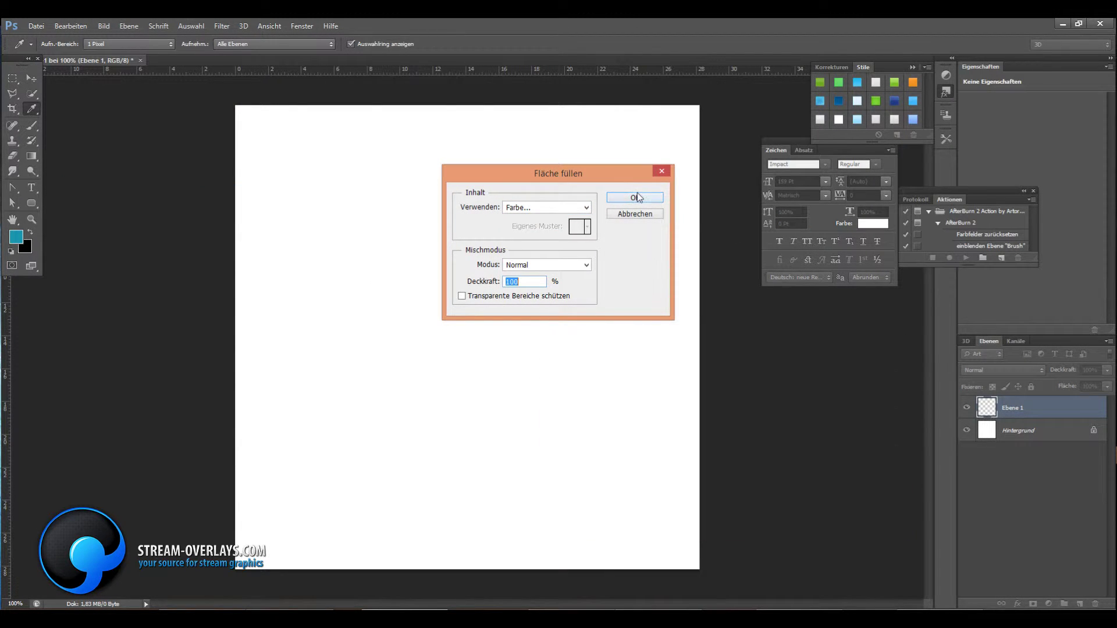
{"action": "left_click", "coordinate": [636, 196]}
Refill the layer with the dark grey colour #151515
{"action": "left_click", "coordinate": [71, 25]}
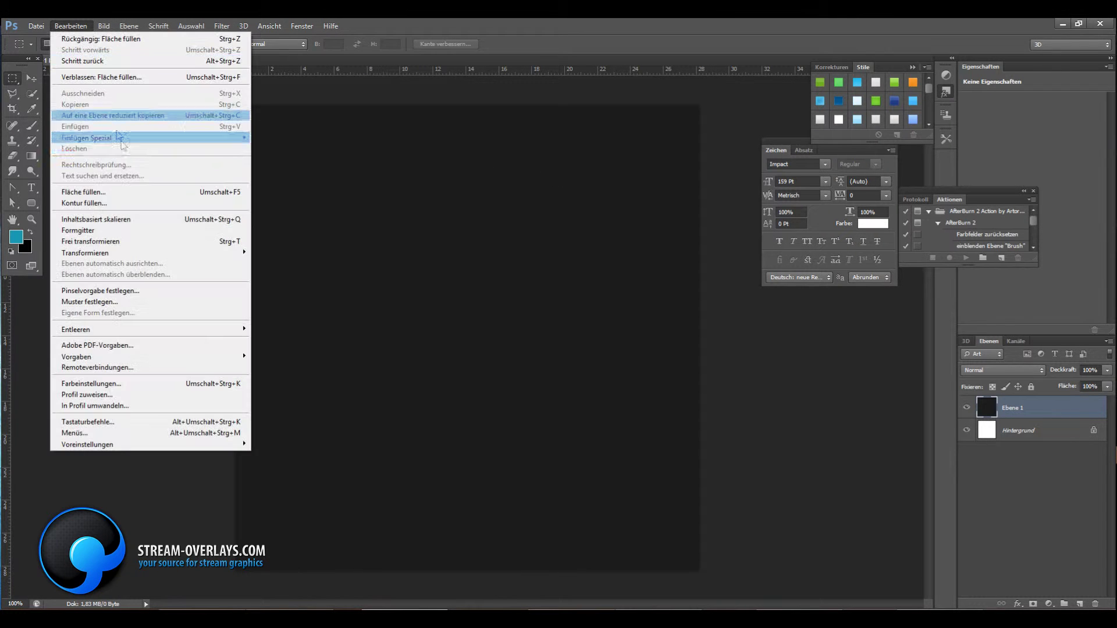
{"action": "left_click", "coordinate": [86, 196]}
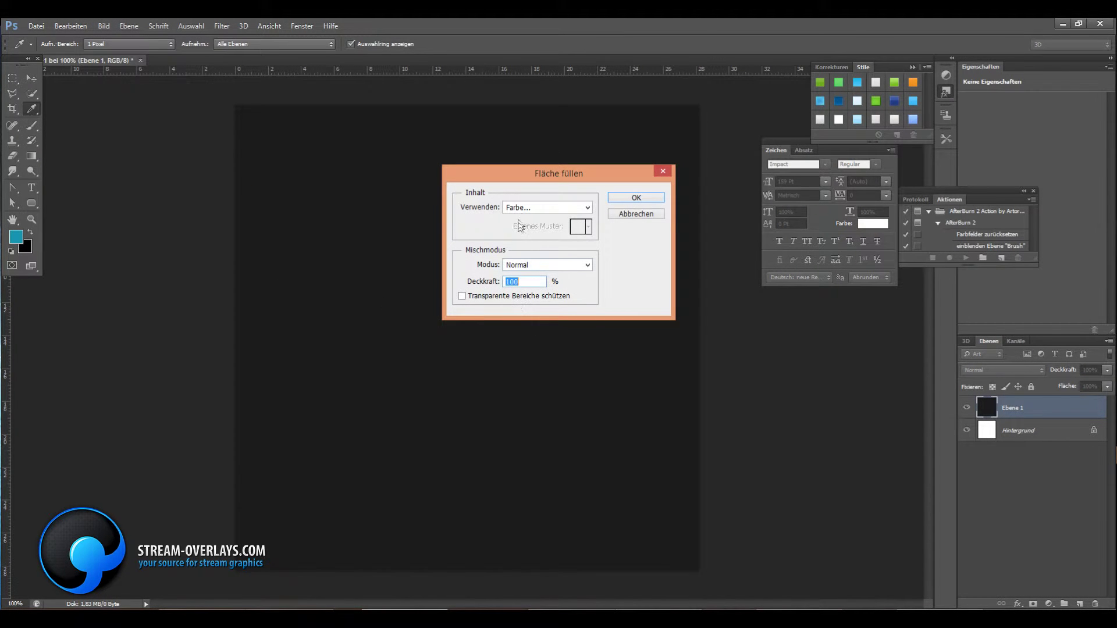
{"action": "left_click", "coordinate": [541, 207]}
{"action": "left_click", "coordinate": [525, 240]}
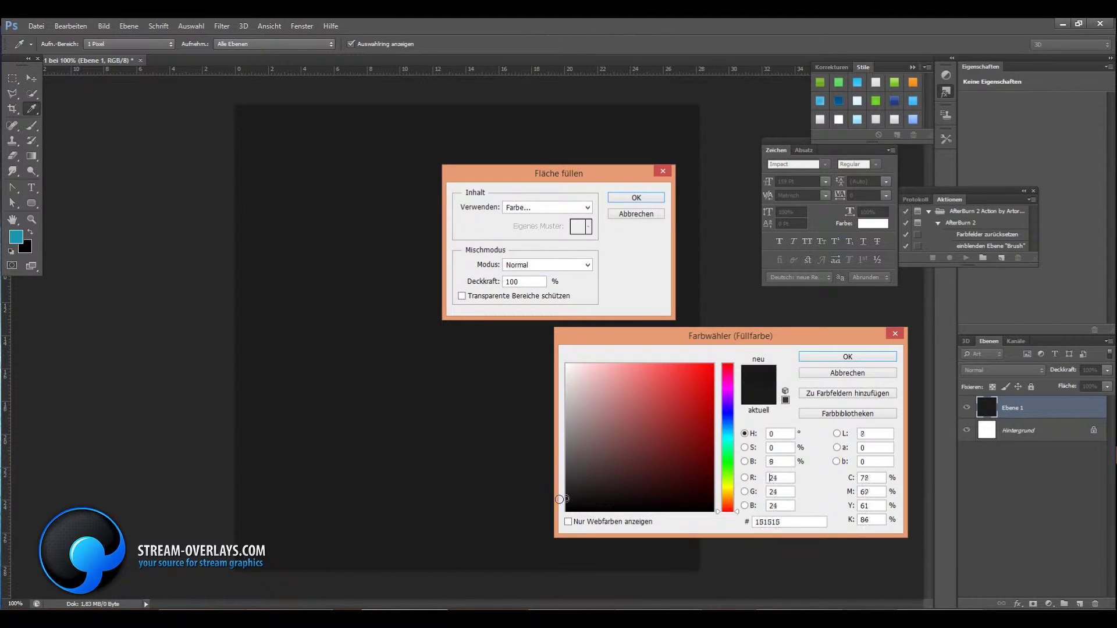
{"action": "left_click", "coordinate": [847, 357]}
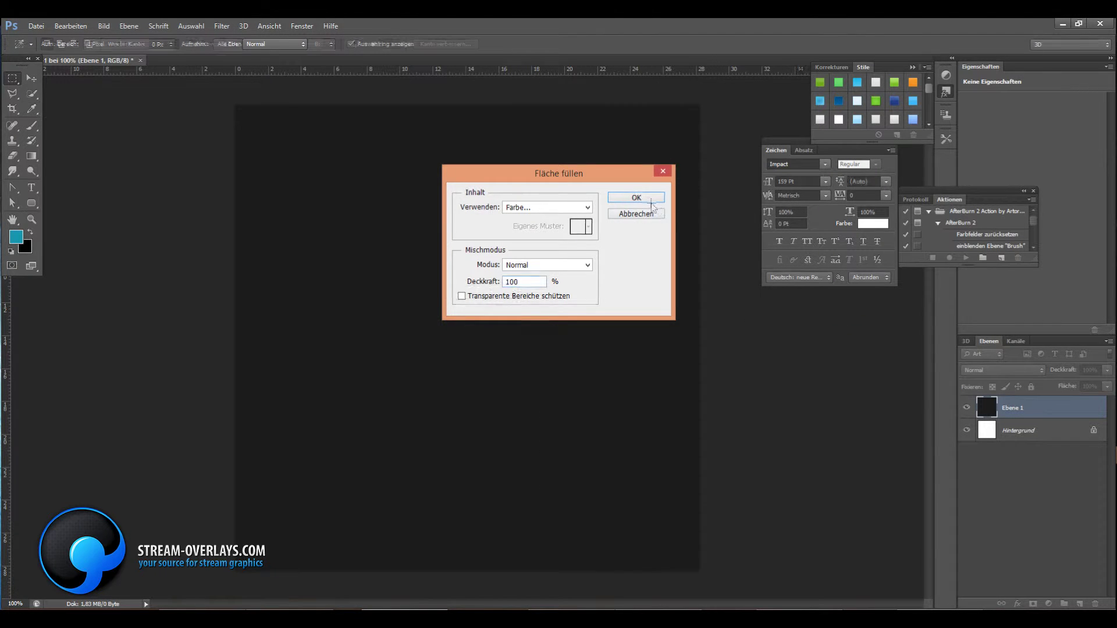
{"action": "key", "text": "Return"}
{"action": "left_click", "coordinate": [1079, 604]}
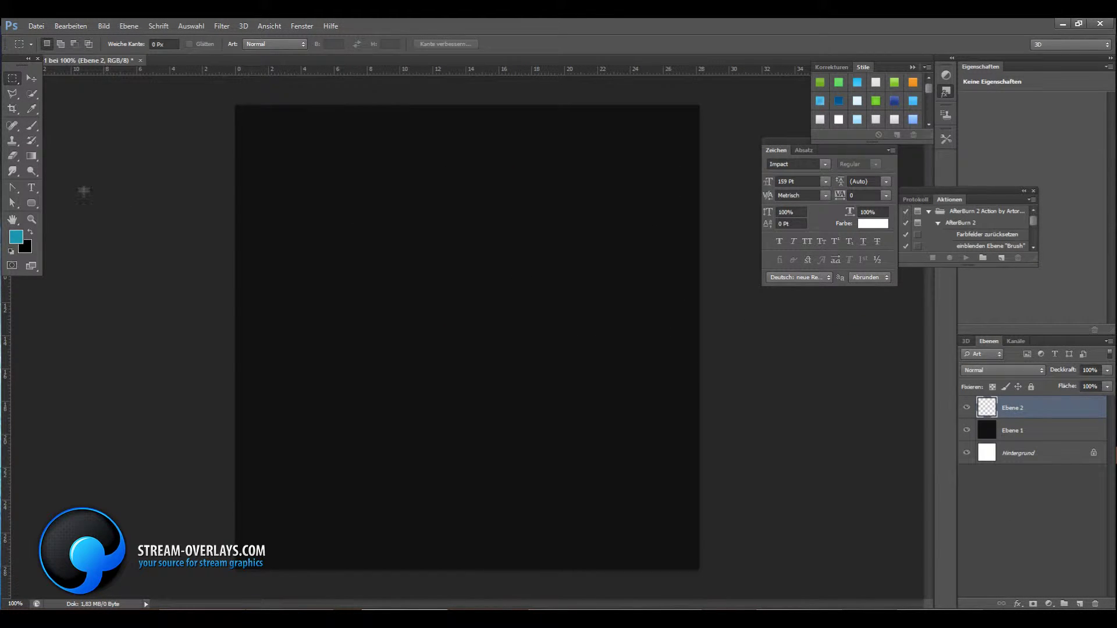
{"action": "left_click", "coordinate": [32, 188]}
{"action": "left_click", "coordinate": [353, 297]}
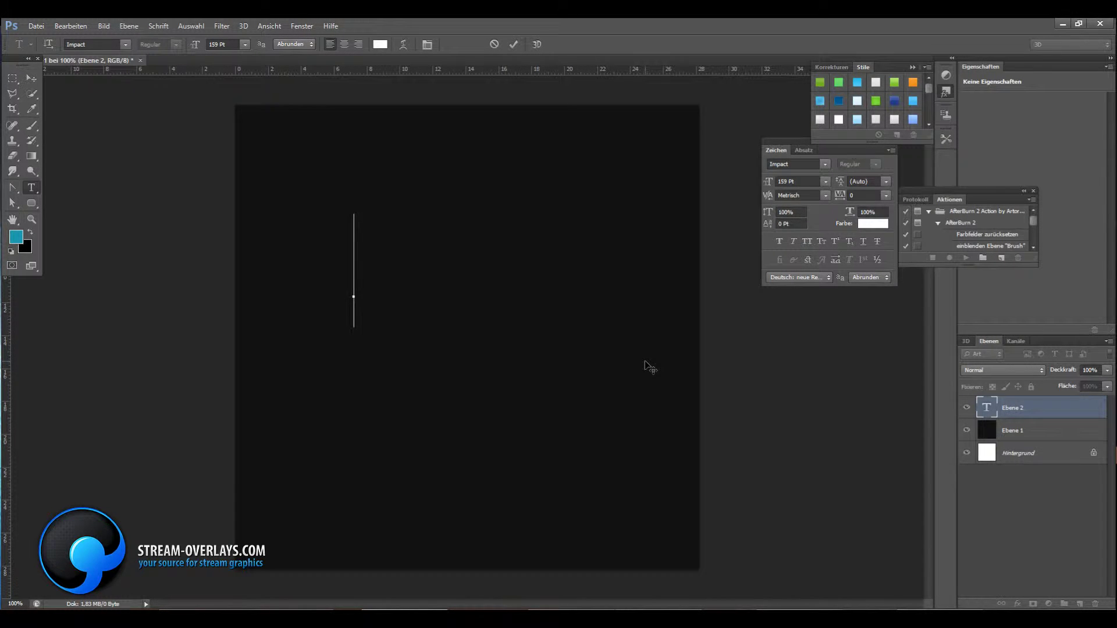
{"action": "type", "text": "W"}
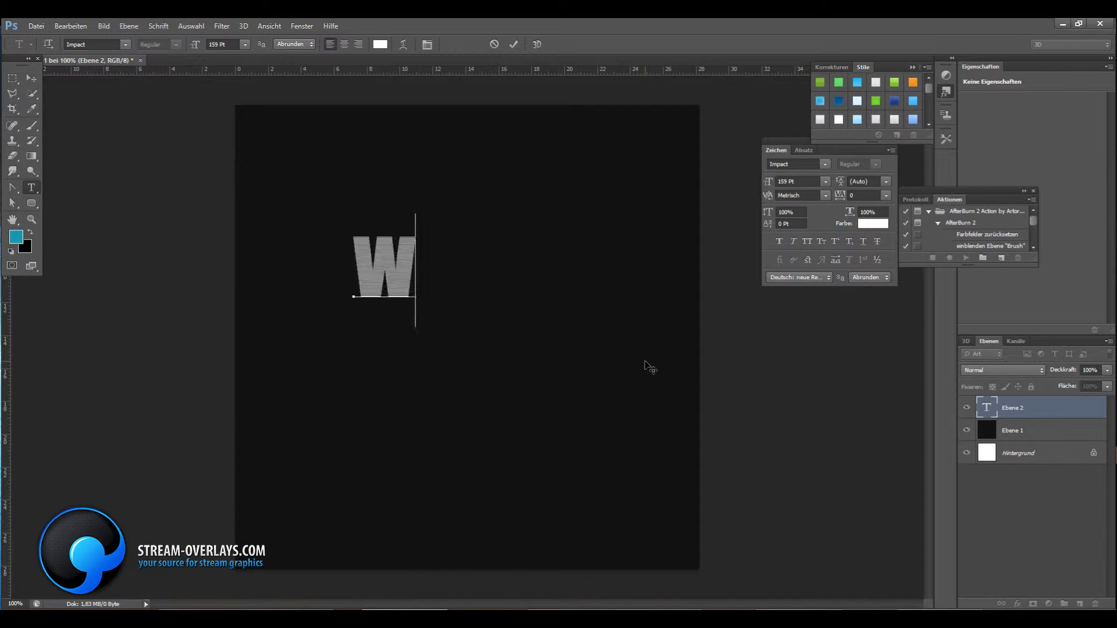
{"action": "type", "text": "WW.s"}
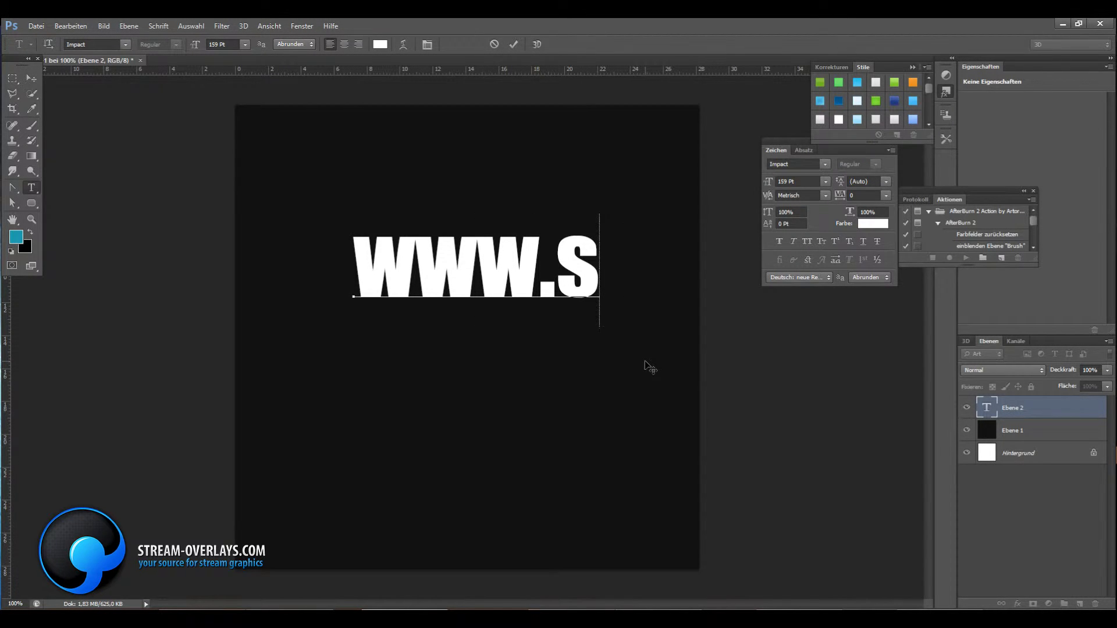
{"action": "type", "text": "tre"}
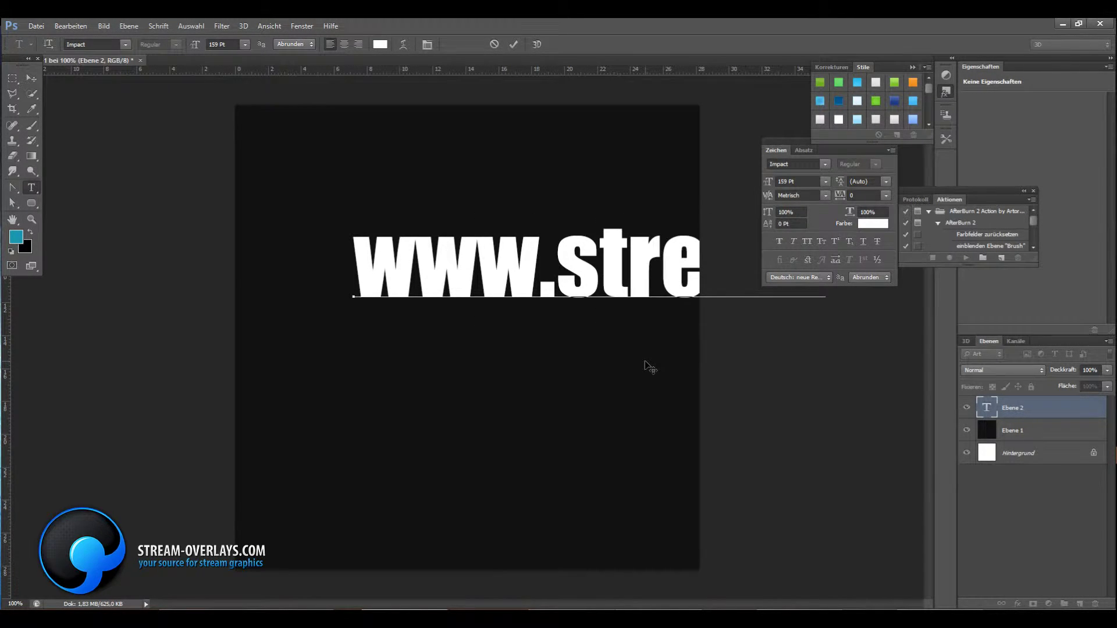
{"action": "type", "text": "amov"}
{"action": "double_click", "coordinate": [987, 410]}
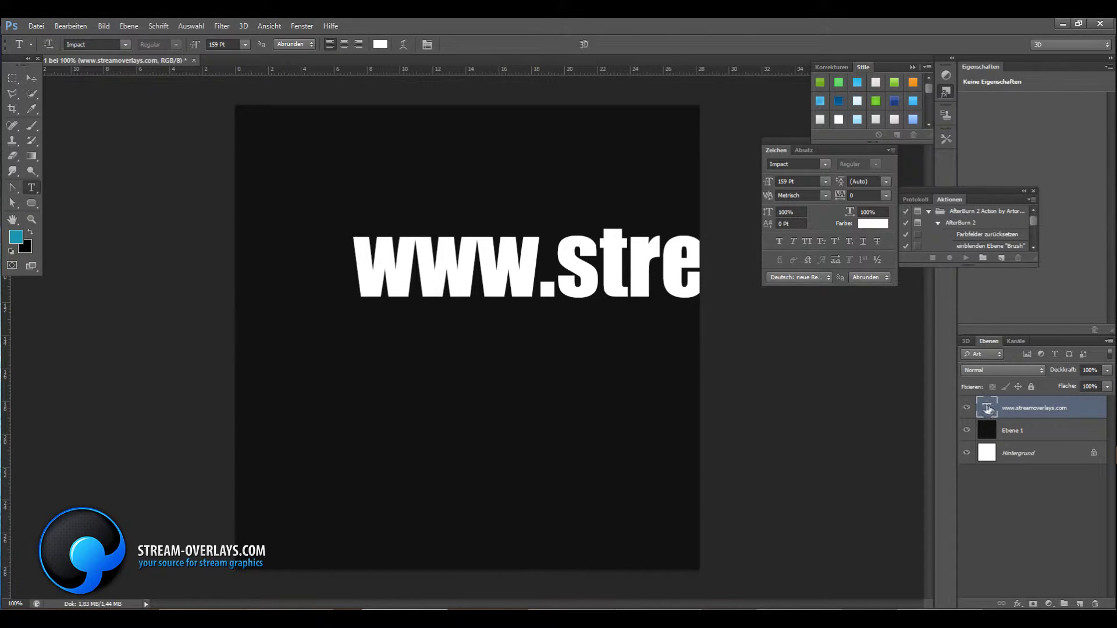
Shrink the website text to 95 pt and move it left and lower on the canvas
{"action": "left_click", "coordinate": [125, 45]}
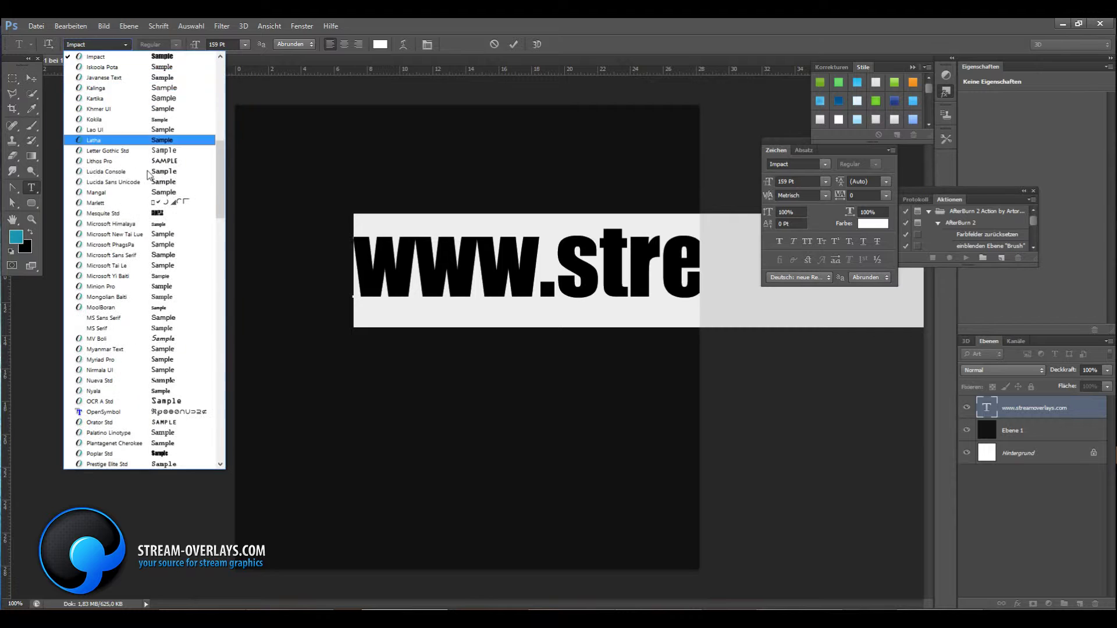
{"action": "left_click", "coordinate": [204, 58]}
{"action": "left_click_drag", "start_coordinate": [195, 44], "coordinate": [148, 42]}
{"action": "left_click", "coordinate": [31, 78]}
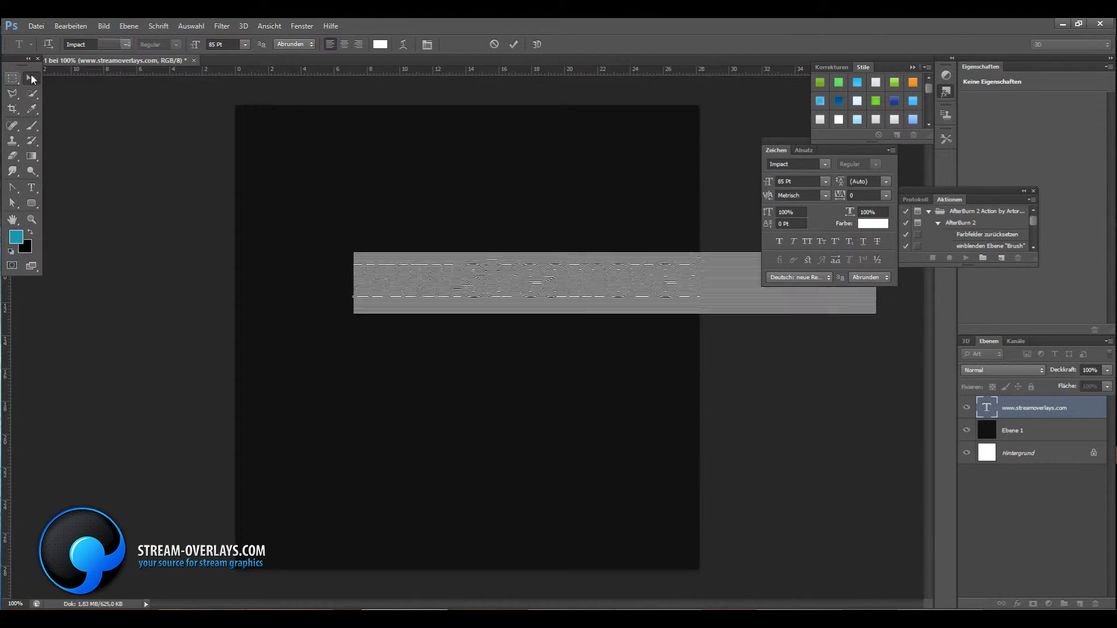
{"action": "left_click_drag", "start_coordinate": [456, 292], "coordinate": [360, 319]}
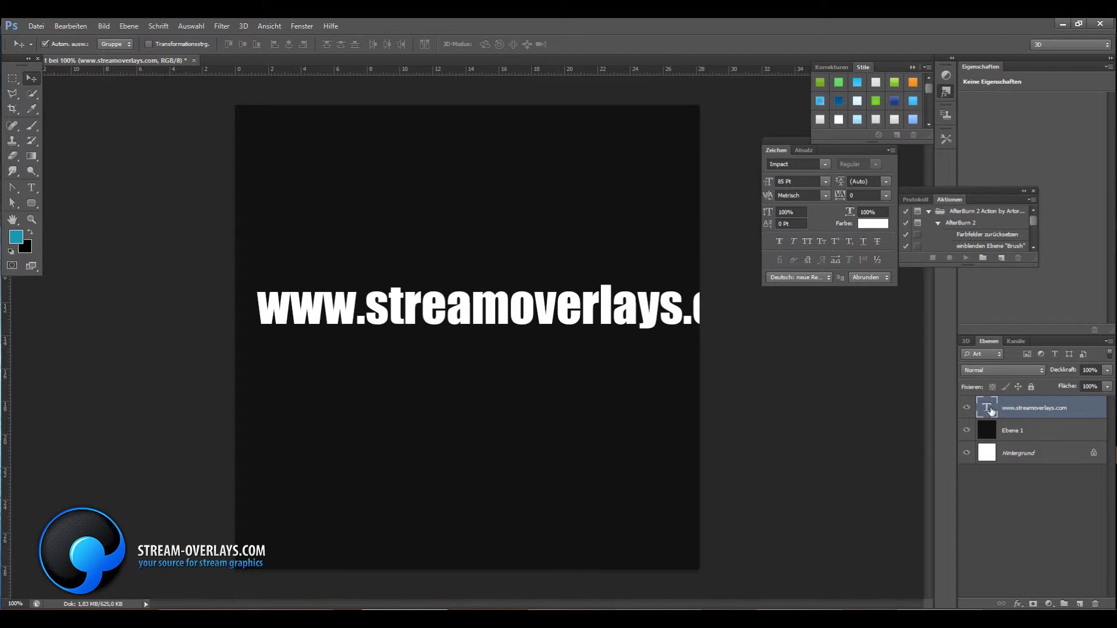
Reduce the text to 65 pt and change its font to Lithos Pro
{"action": "double_click", "coordinate": [987, 407]}
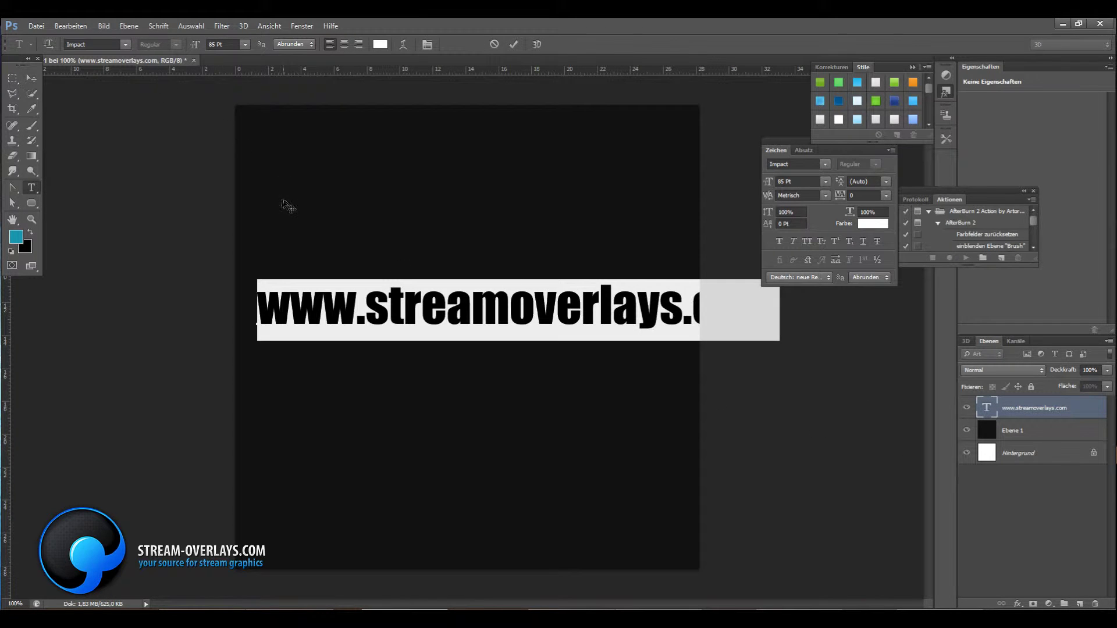
{"action": "left_click_drag", "start_coordinate": [196, 44], "coordinate": [183, 43]}
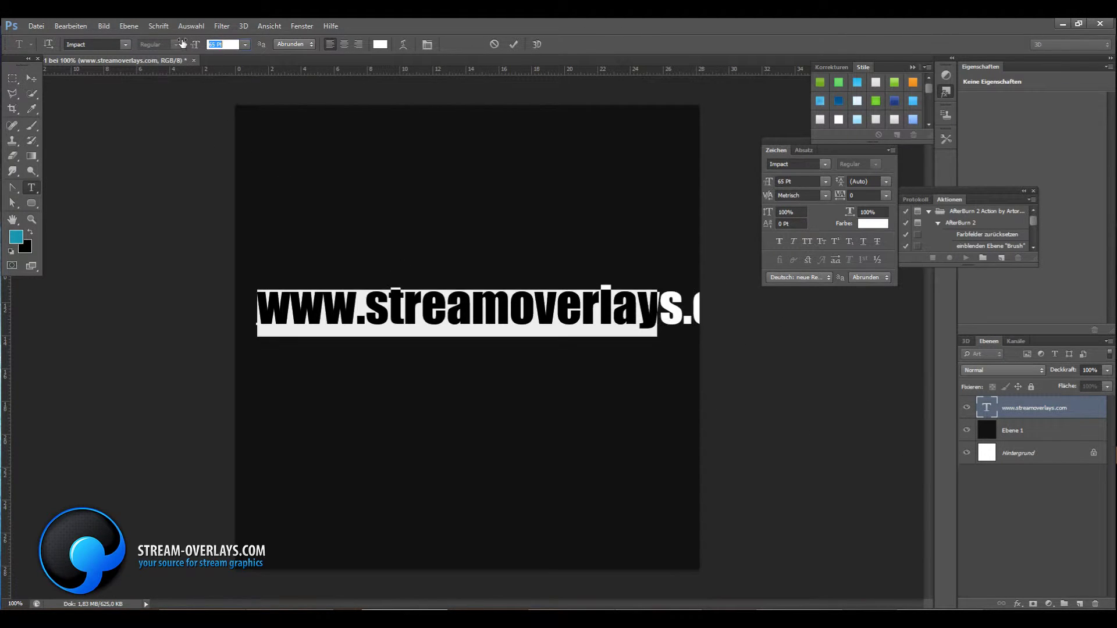
{"action": "left_click", "coordinate": [125, 44]}
{"action": "scroll", "coordinate": [174, 198], "scroll_direction": "down", "scroll_amount": 3}
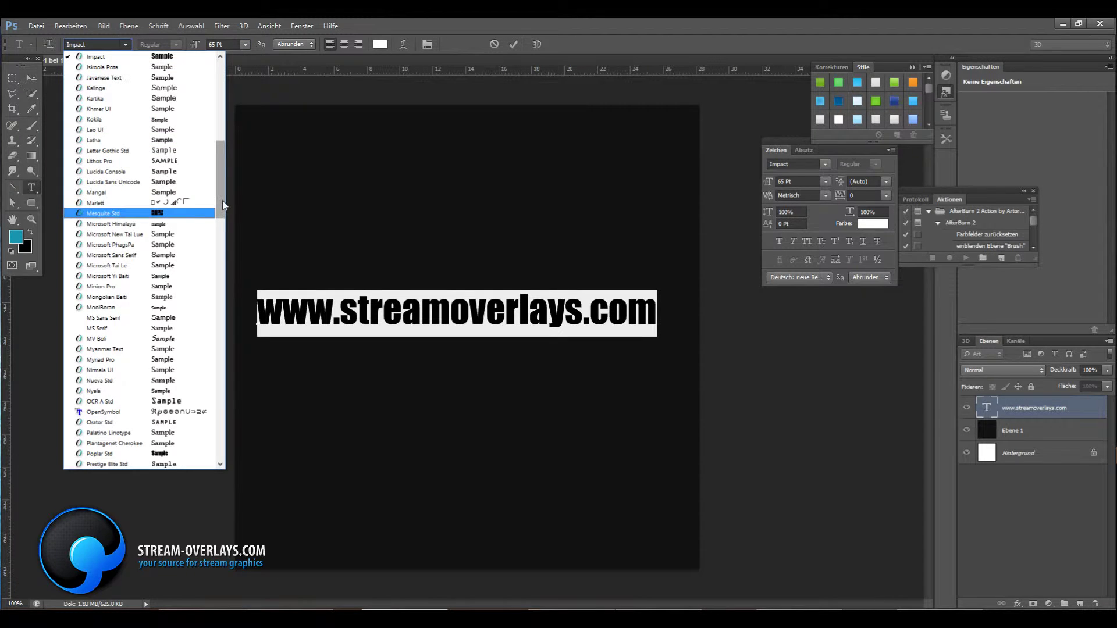
{"action": "left_click", "coordinate": [172, 162]}
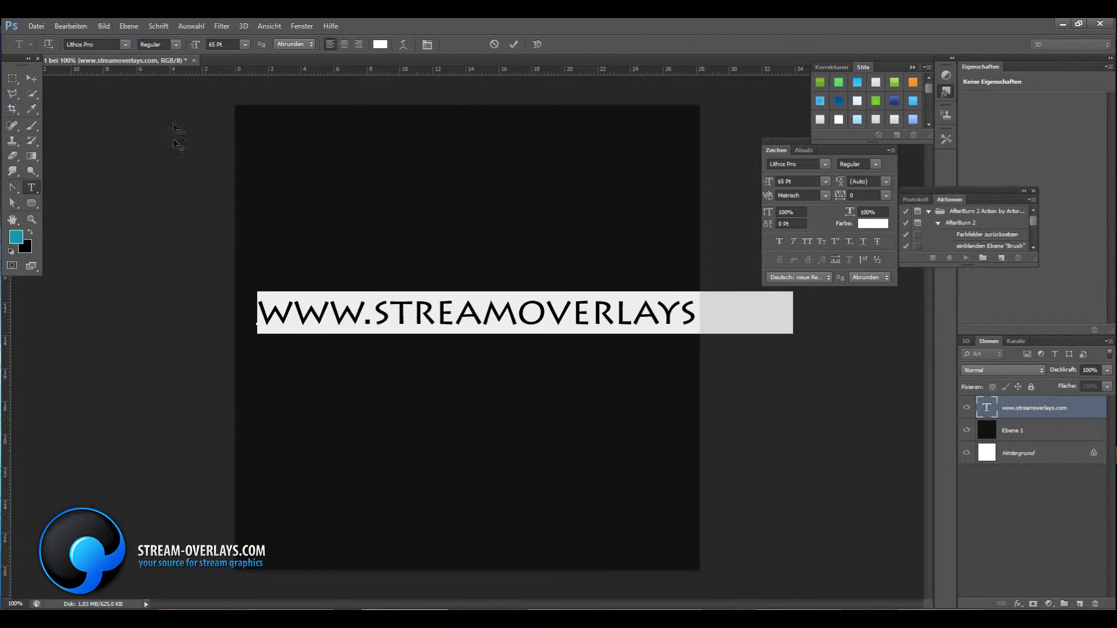
Insert a hyphen between STREAM and OVERLAYS and shrink the whole line to 47 pt
{"action": "left_click", "coordinate": [519, 311]}
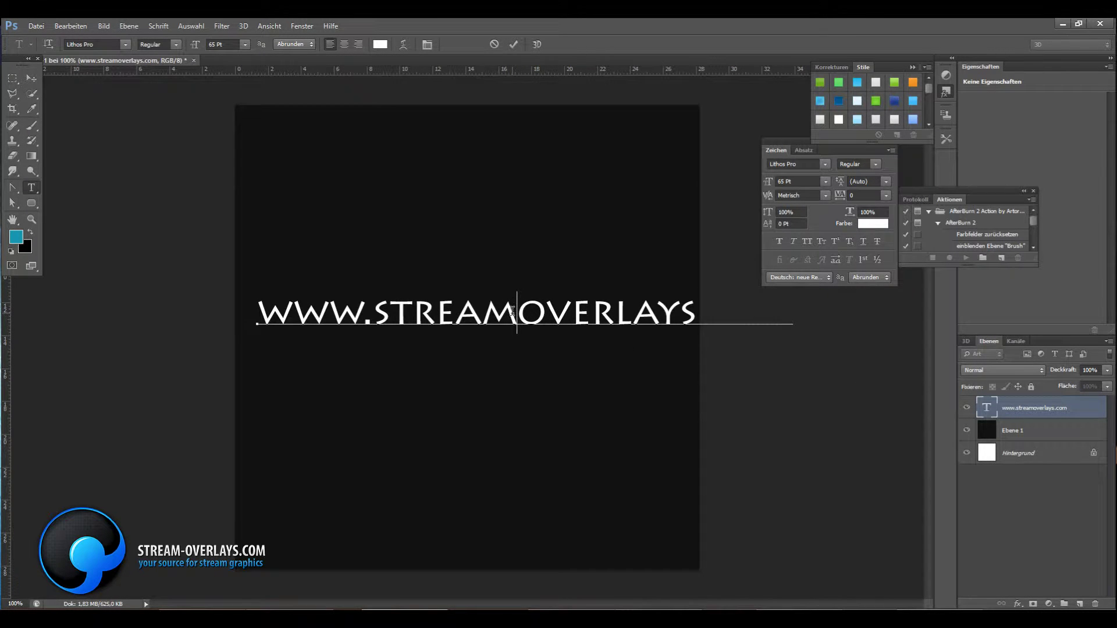
{"action": "type", "text": "-"}
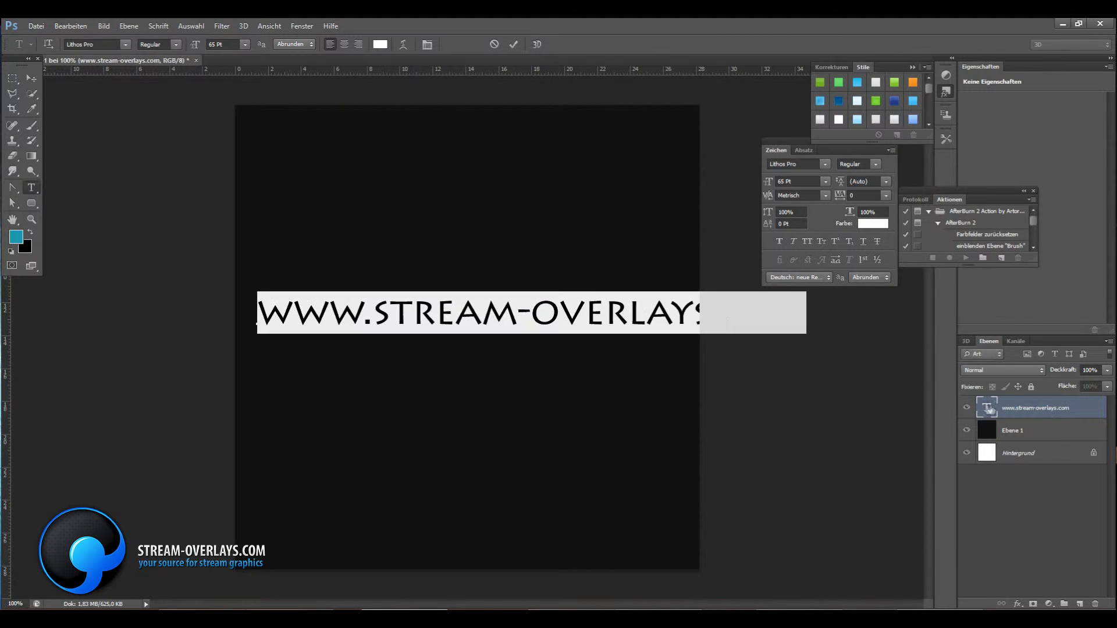
{"action": "key", "text": "ctrl+a"}
{"action": "left_click", "coordinate": [125, 45]}
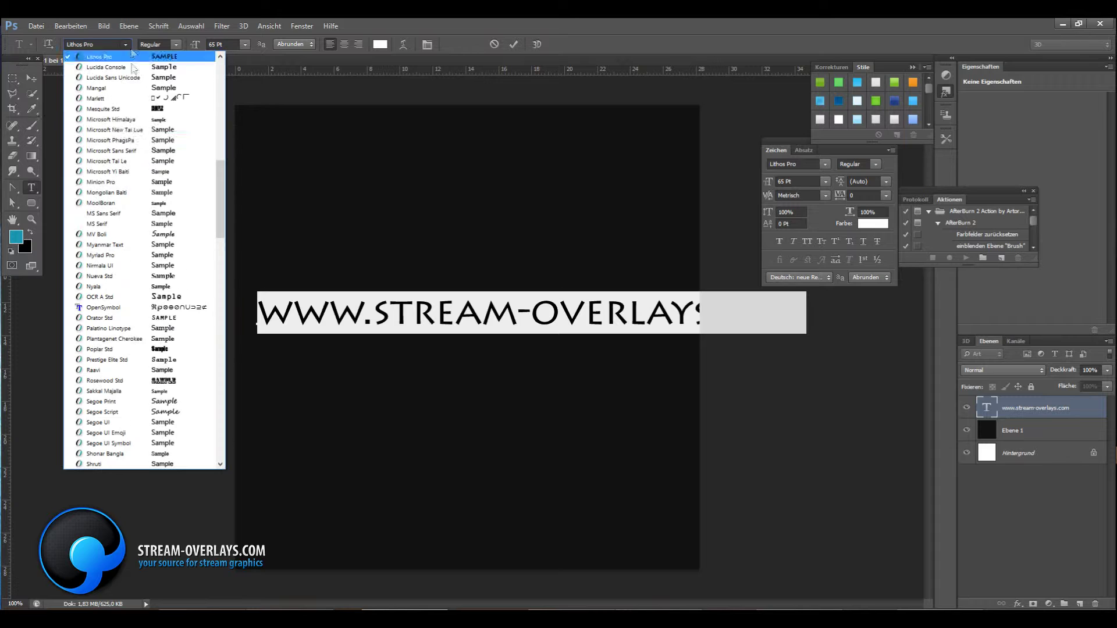
{"action": "left_click", "coordinate": [186, 46]}
{"action": "left_click_drag", "start_coordinate": [186, 46], "coordinate": [180, 50]}
Commit and nudge the text, duplicate its layer, and move the copy just below the original
{"action": "left_click", "coordinate": [31, 78]}
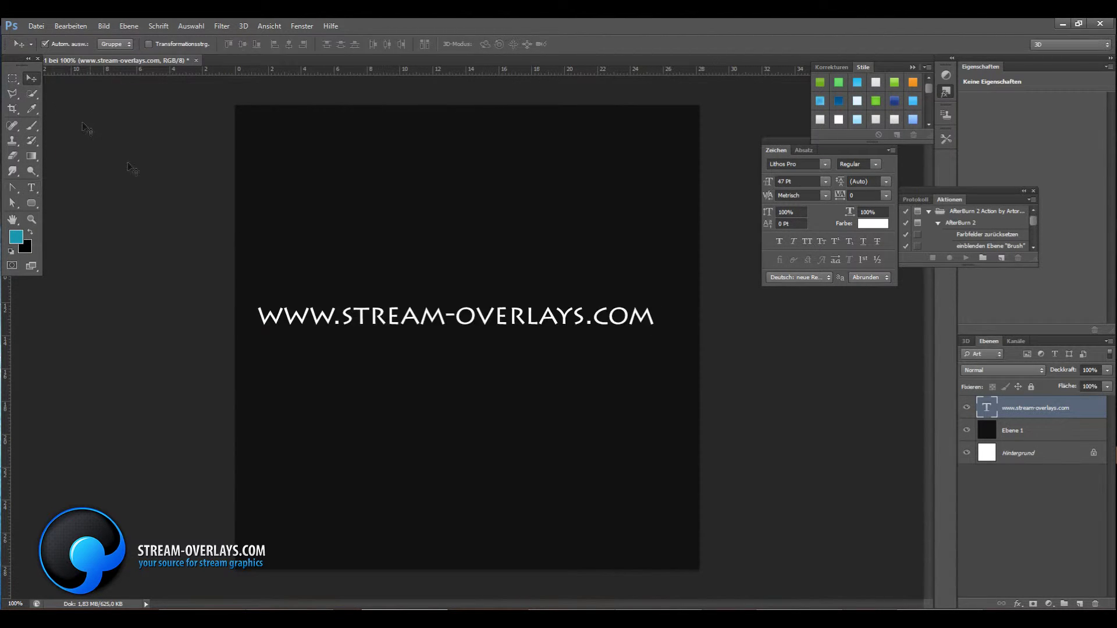
{"action": "left_click_drag", "start_coordinate": [406, 314], "coordinate": [419, 323]}
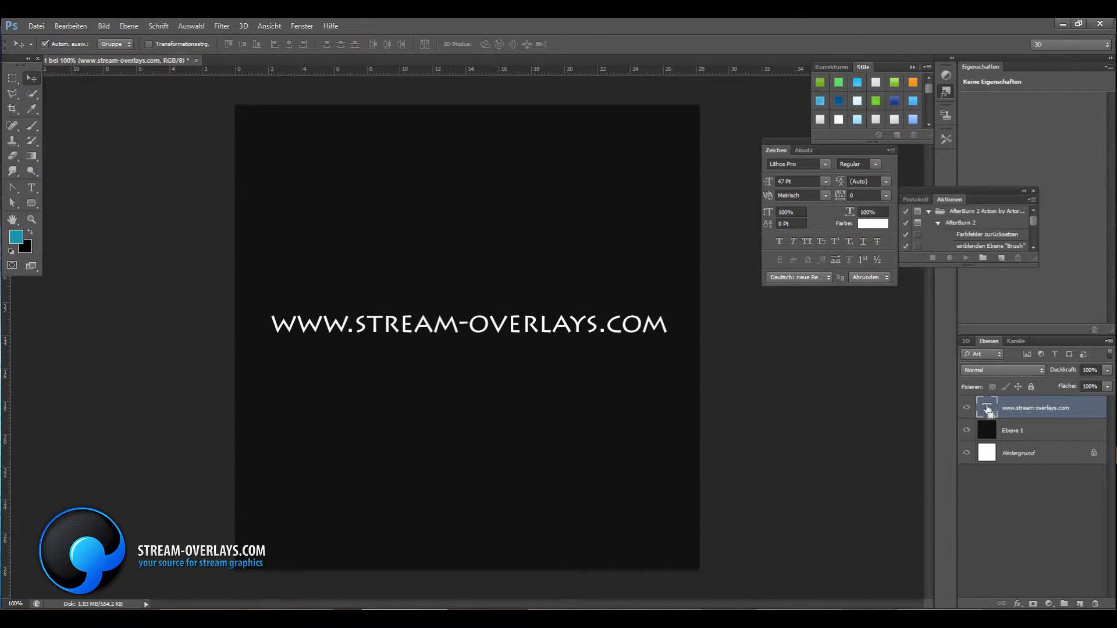
{"action": "key", "text": "ctrl+j"}
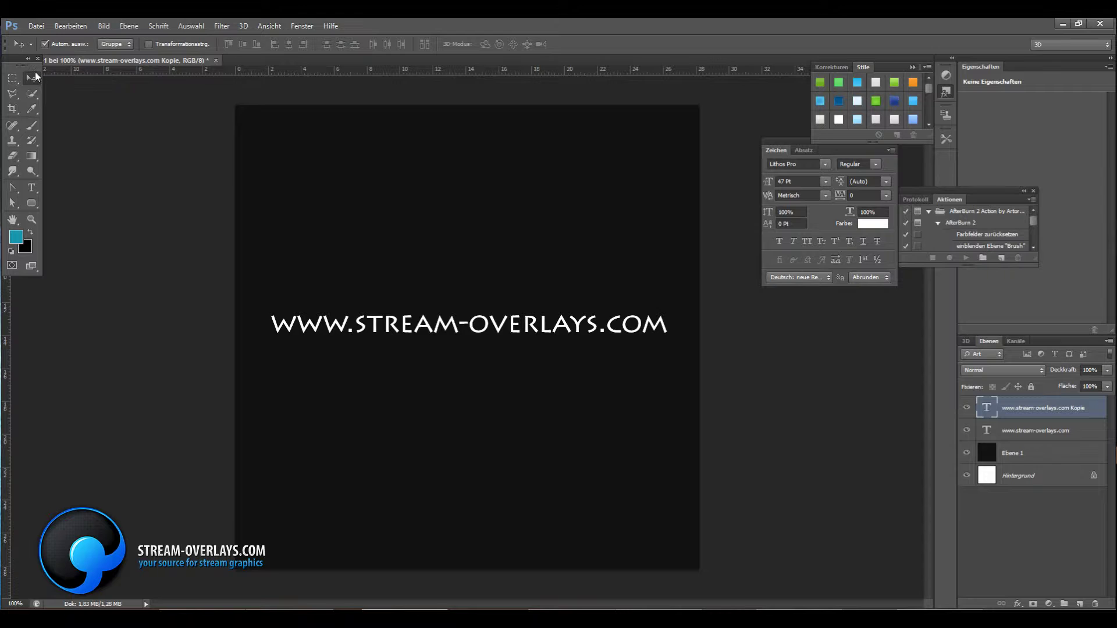
{"action": "left_click", "coordinate": [358, 321]}
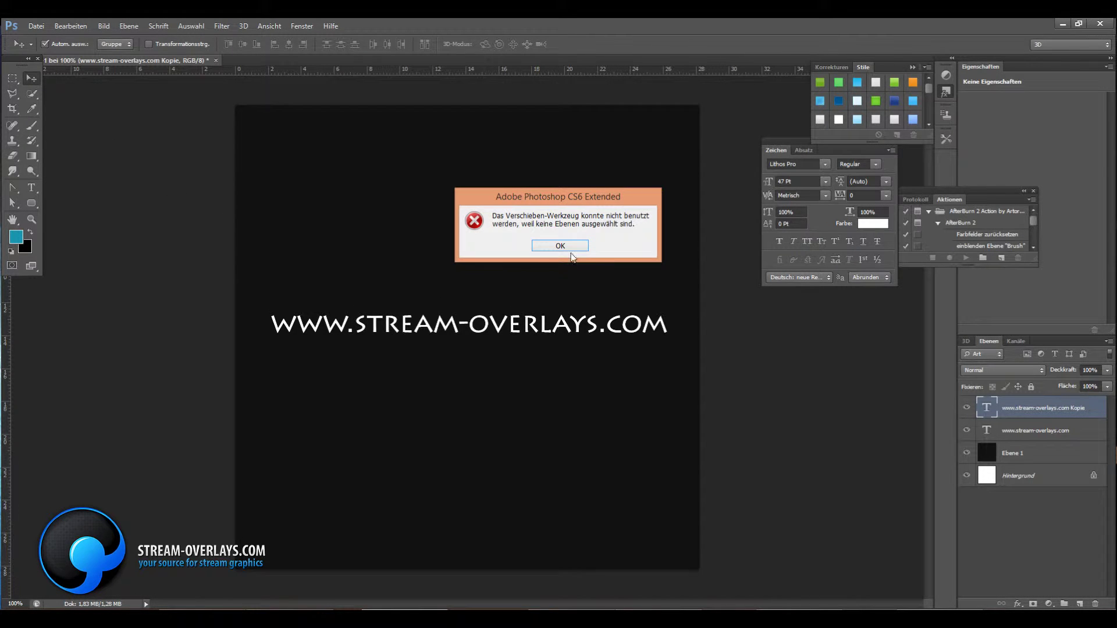
{"action": "left_click", "coordinate": [541, 245]}
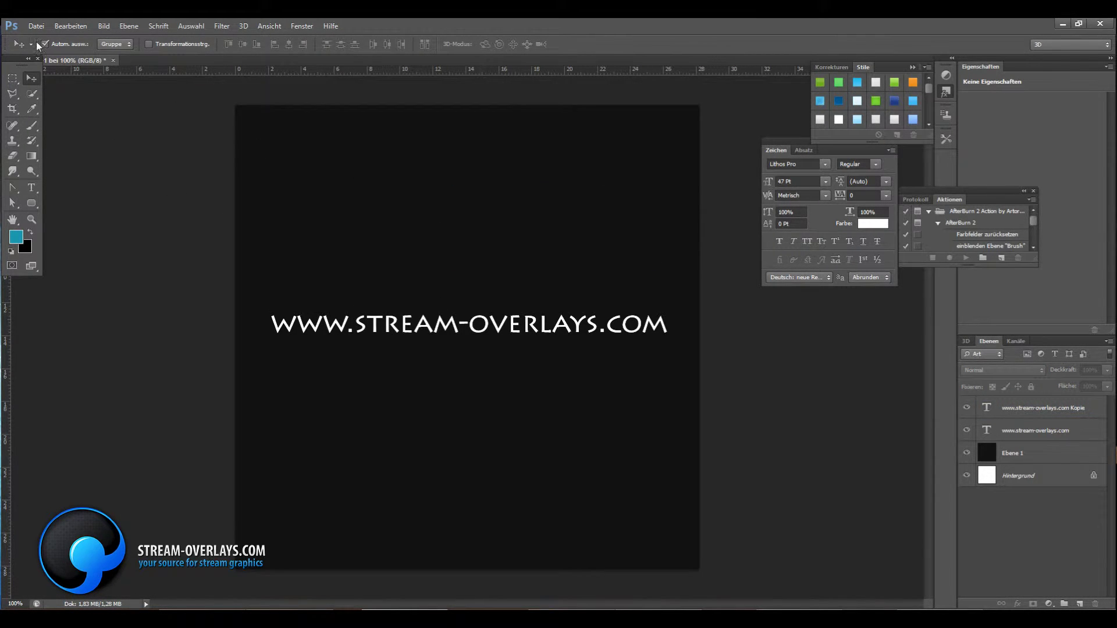
{"action": "left_click", "coordinate": [1003, 414]}
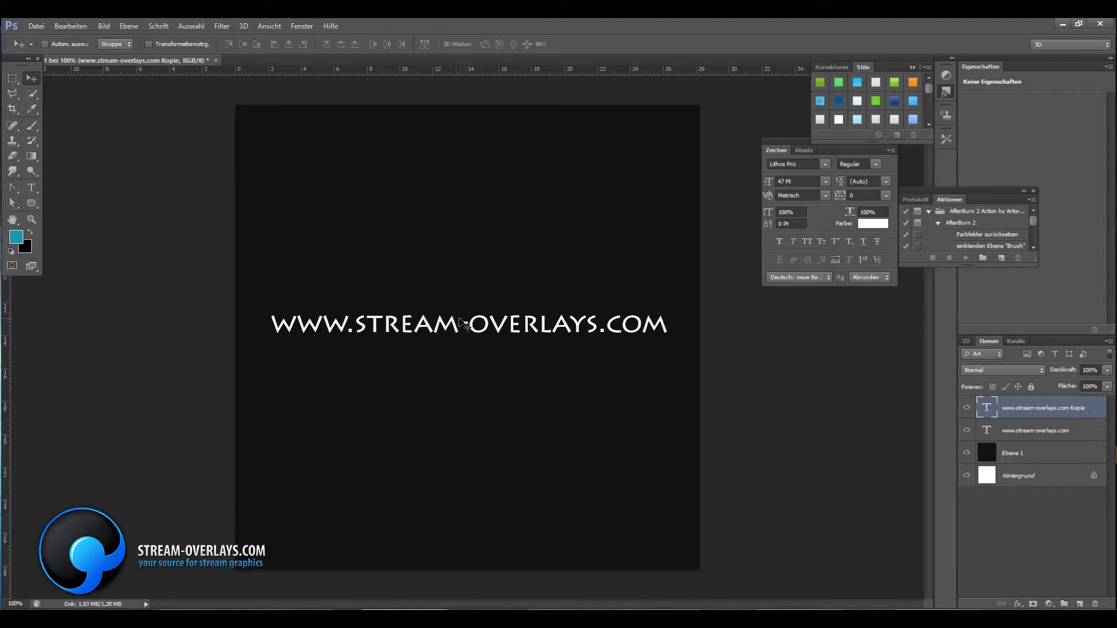
{"action": "left_click_drag", "start_coordinate": [462, 330], "coordinate": [456, 350]}
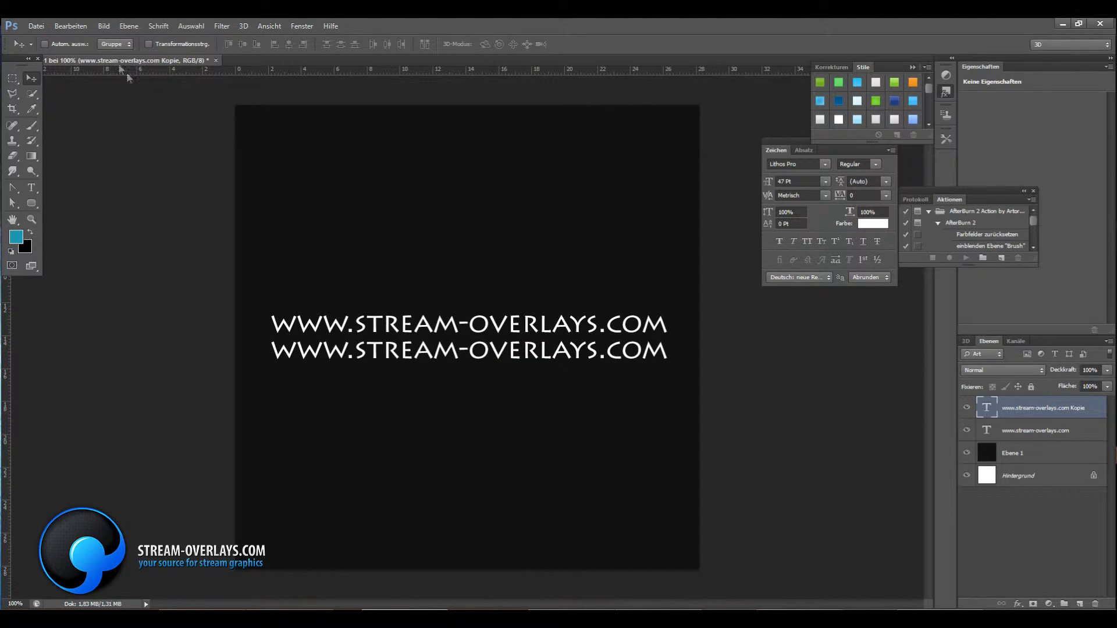
Rasterize the copied text layer and flip it vertically into an upside-down reflection
{"action": "right_click", "coordinate": [1022, 408]}
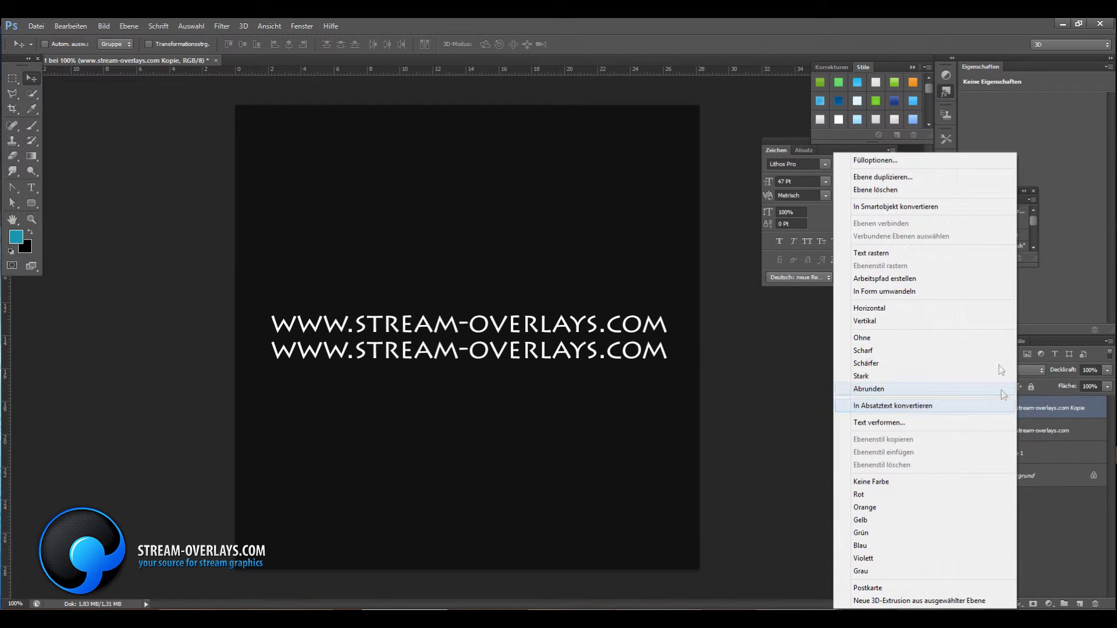
{"action": "left_click", "coordinate": [1030, 411]}
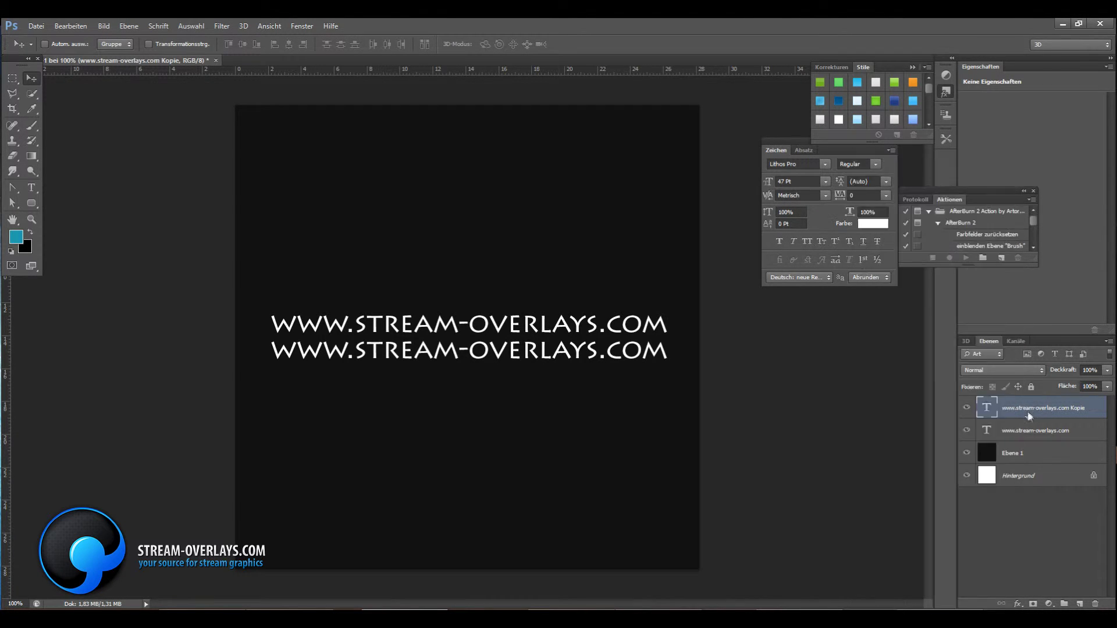
{"action": "right_click", "coordinate": [1030, 411]}
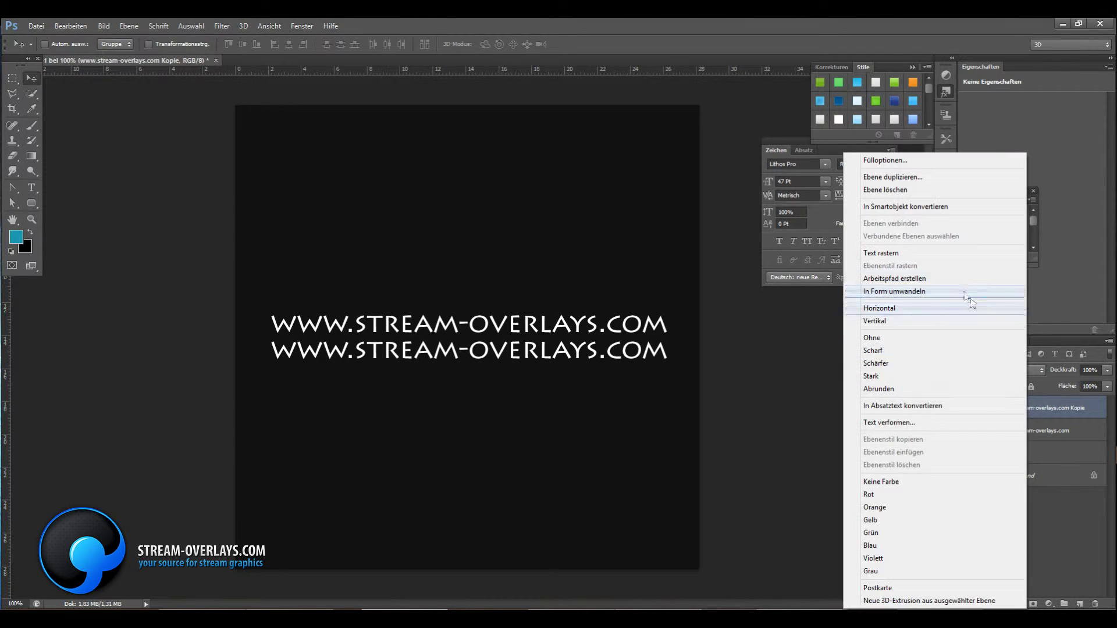
{"action": "left_click", "coordinate": [902, 253]}
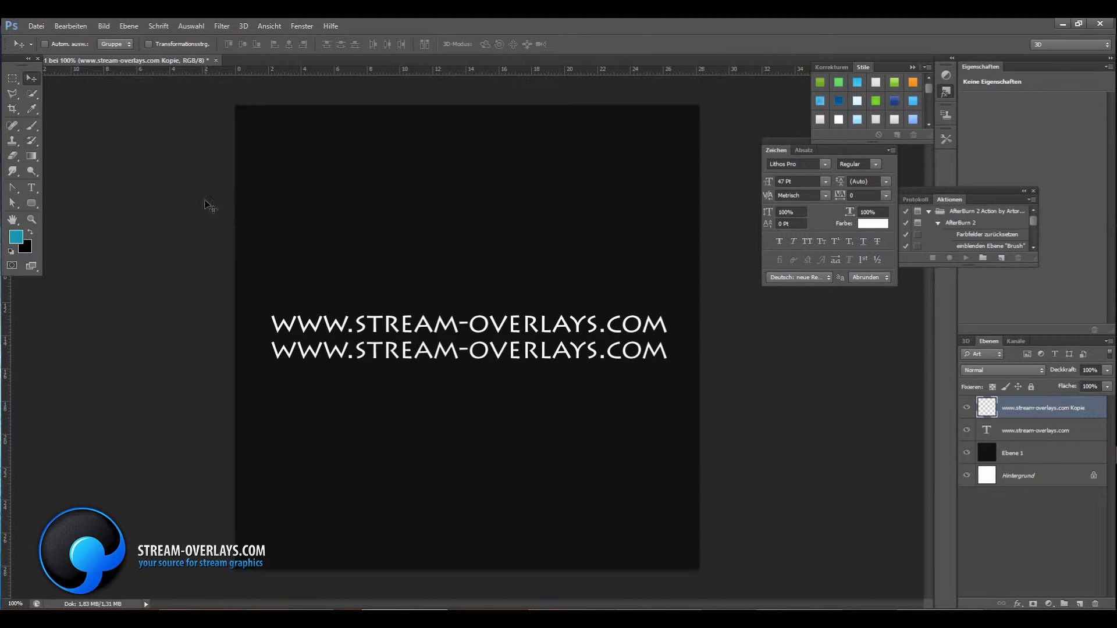
{"action": "left_click", "coordinate": [70, 26]}
{"action": "mouse_move", "coordinate": [84, 253]}
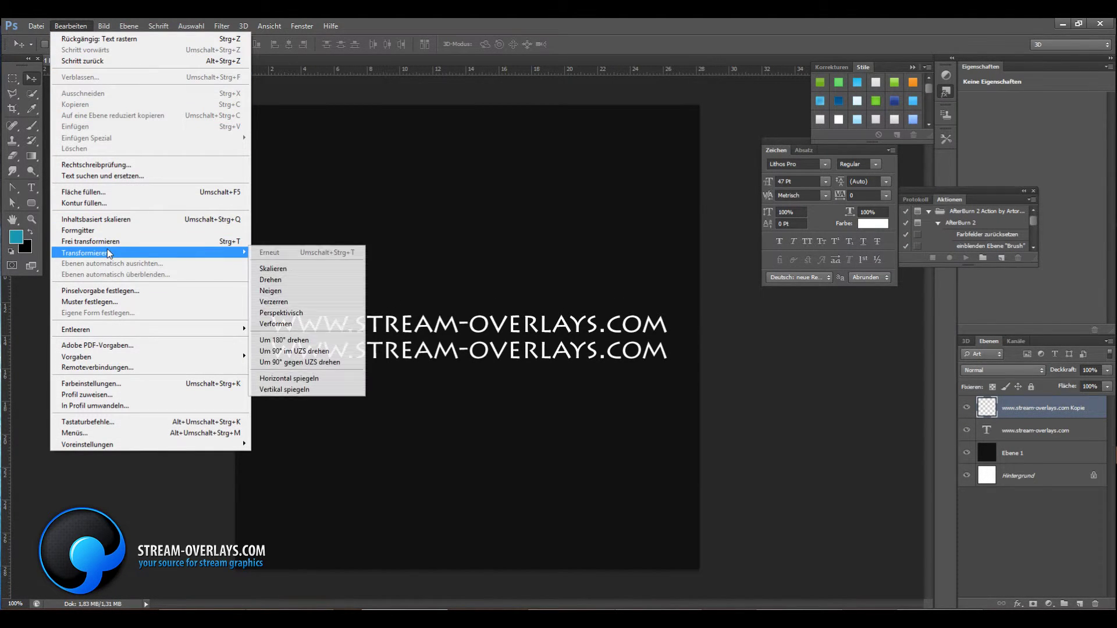
{"action": "left_click", "coordinate": [284, 390]}
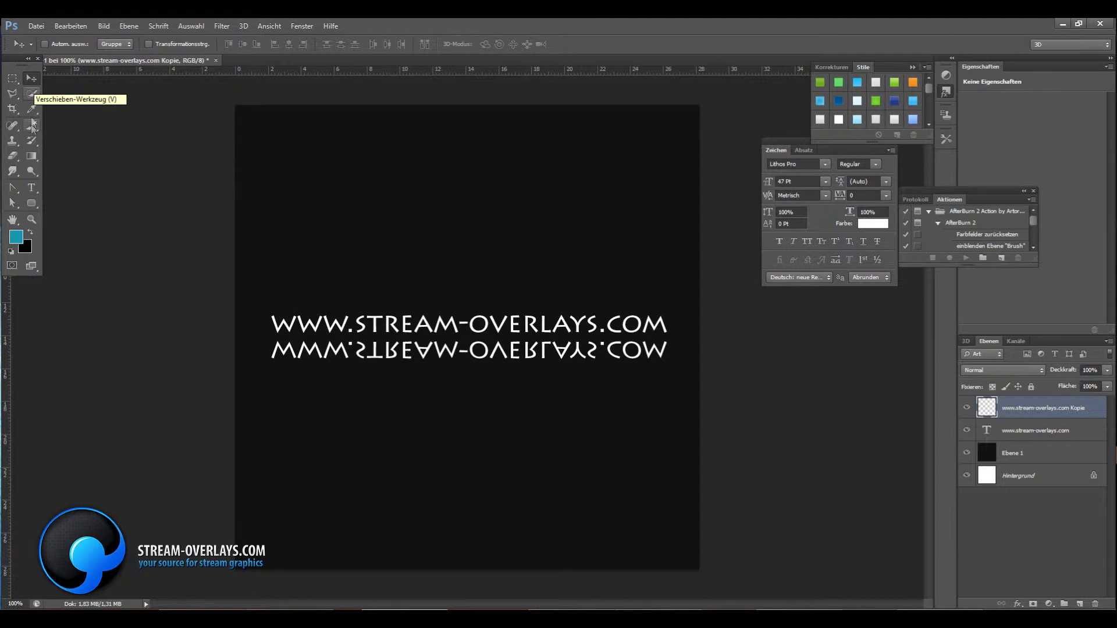
Select a rectangular band over the reflection and feather the selection by 15 pixels
{"action": "left_click", "coordinate": [12, 78]}
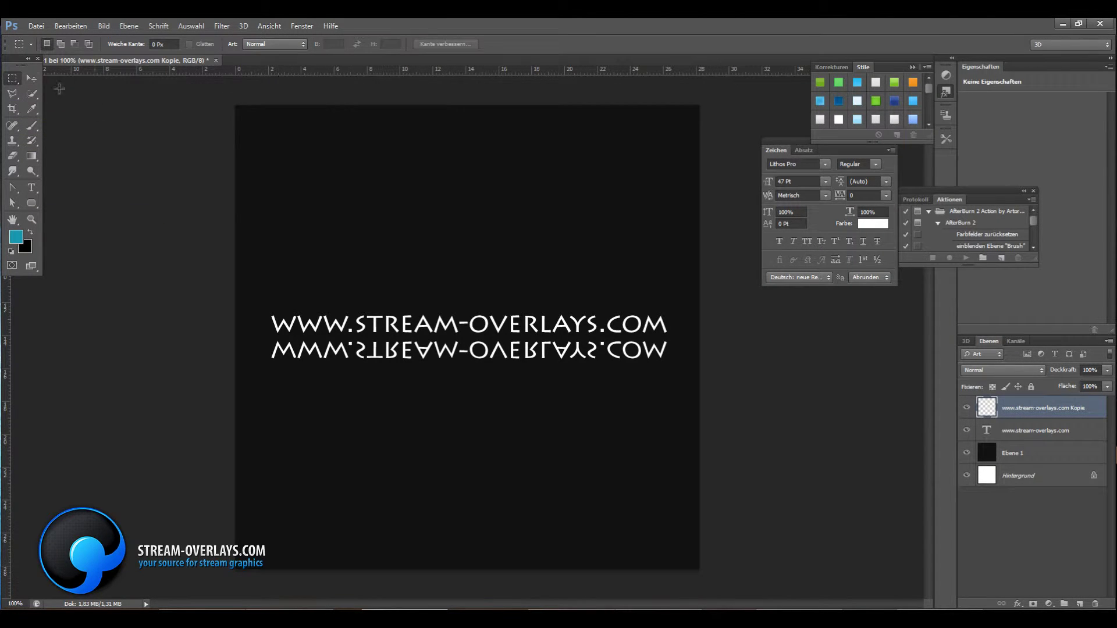
{"action": "left_click_drag", "start_coordinate": [730, 436], "coordinate": [158, 349]}
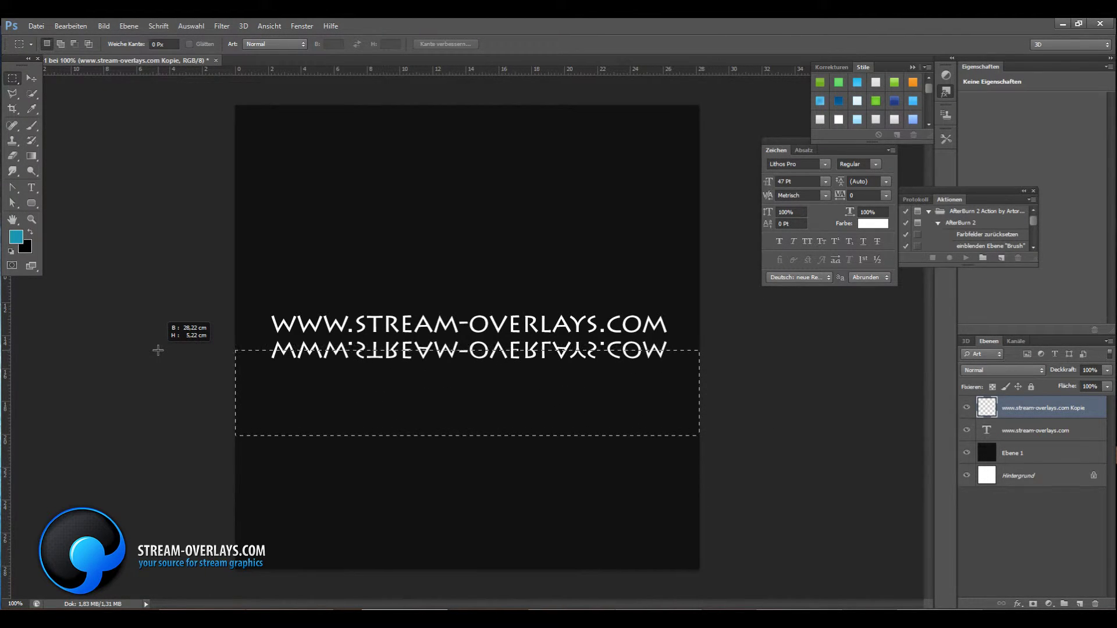
{"action": "left_click", "coordinate": [186, 27]}
{"action": "mouse_move", "coordinate": [214, 154]}
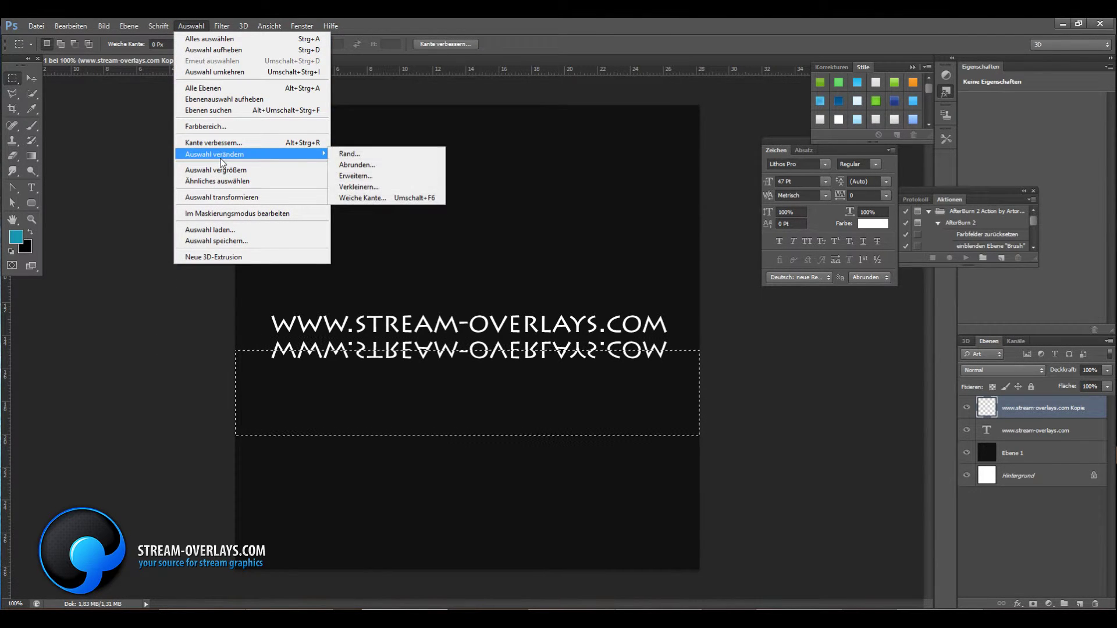
{"action": "left_click", "coordinate": [362, 198]}
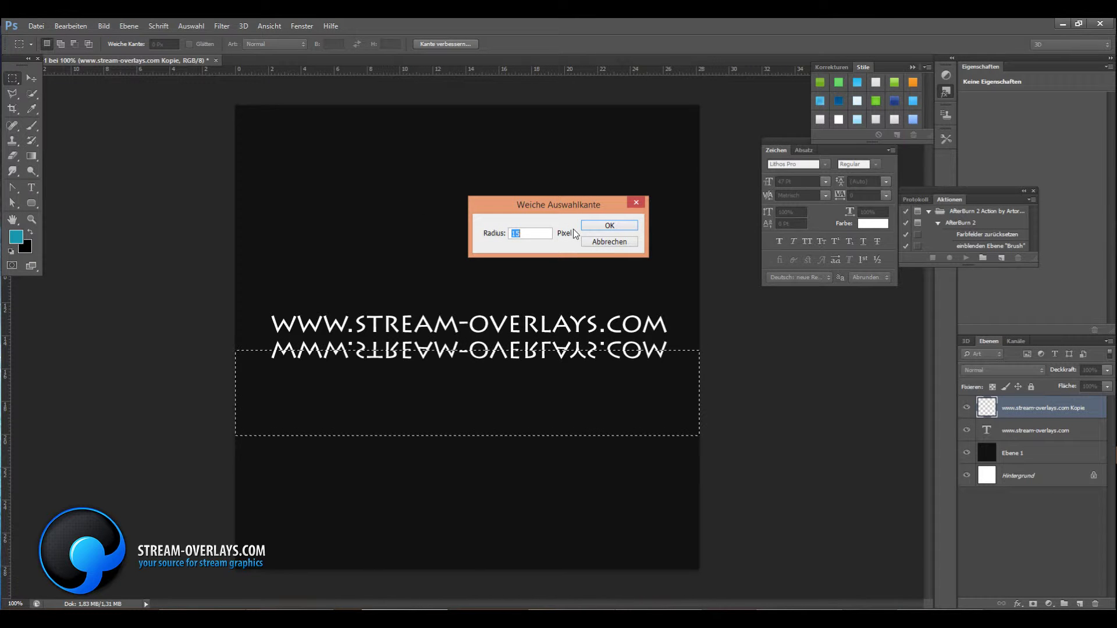
{"action": "key", "text": "Return"}
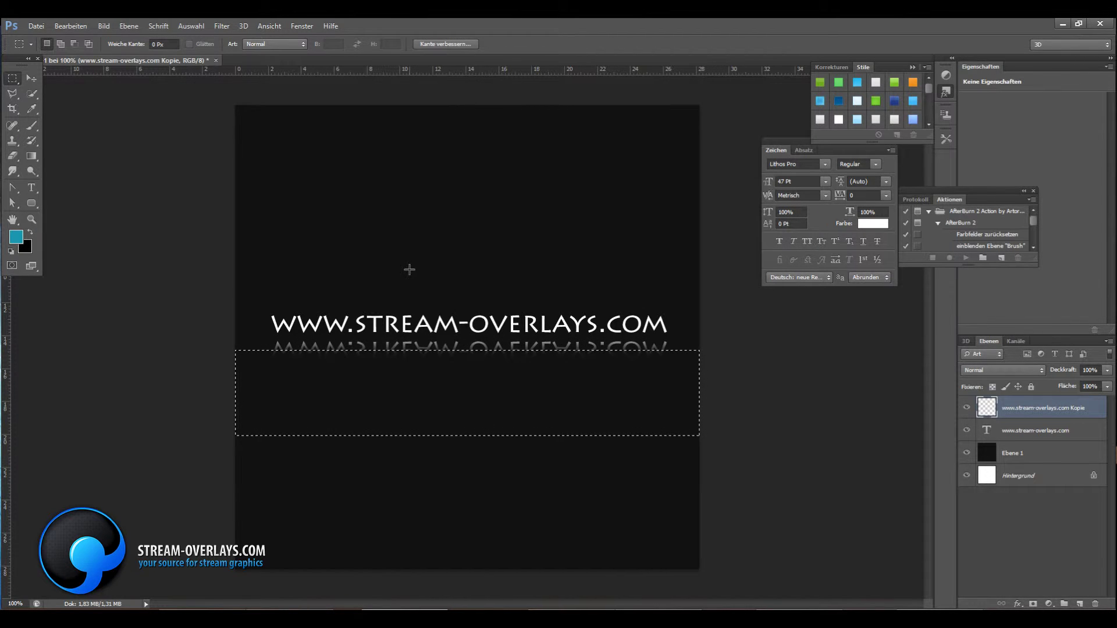
Deselect and lower the reflection layer's opacity to 9%
{"action": "left_click", "coordinate": [191, 26]}
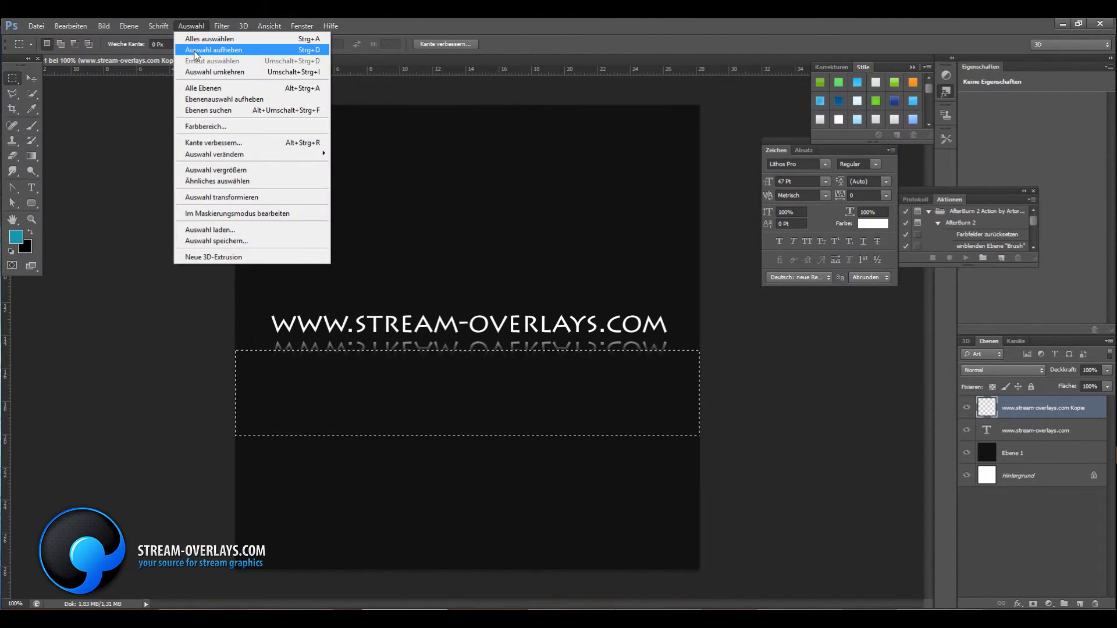
{"action": "left_click", "coordinate": [195, 50]}
{"action": "left_click", "coordinate": [1107, 370]}
{"action": "left_click_drag", "start_coordinate": [1105, 387], "coordinate": [1060, 385]}
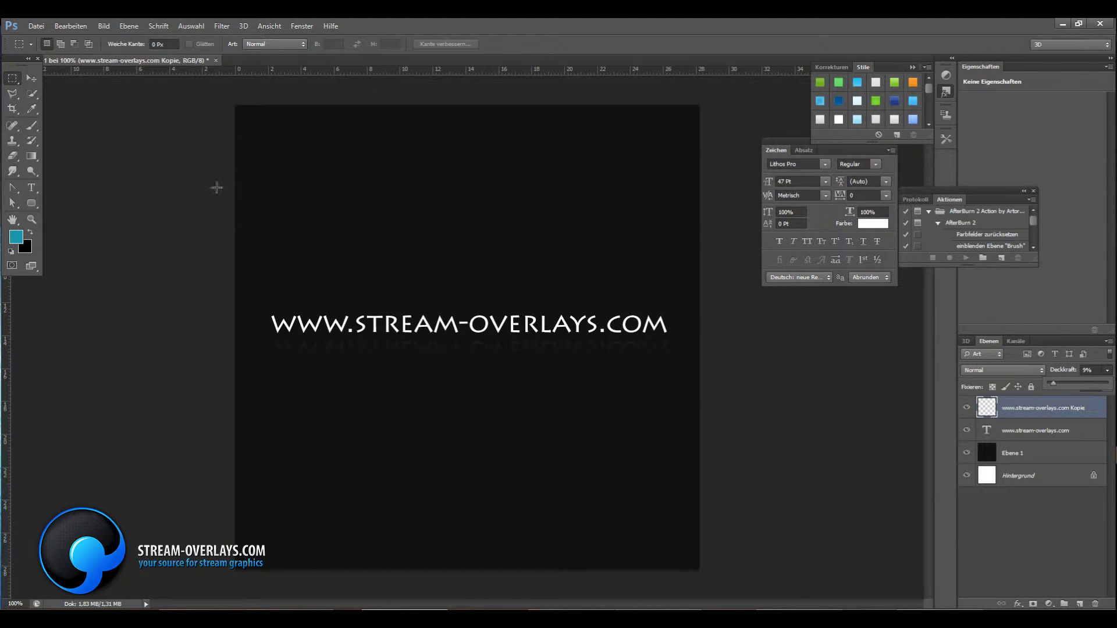
{"action": "left_click", "coordinate": [35, 82]}
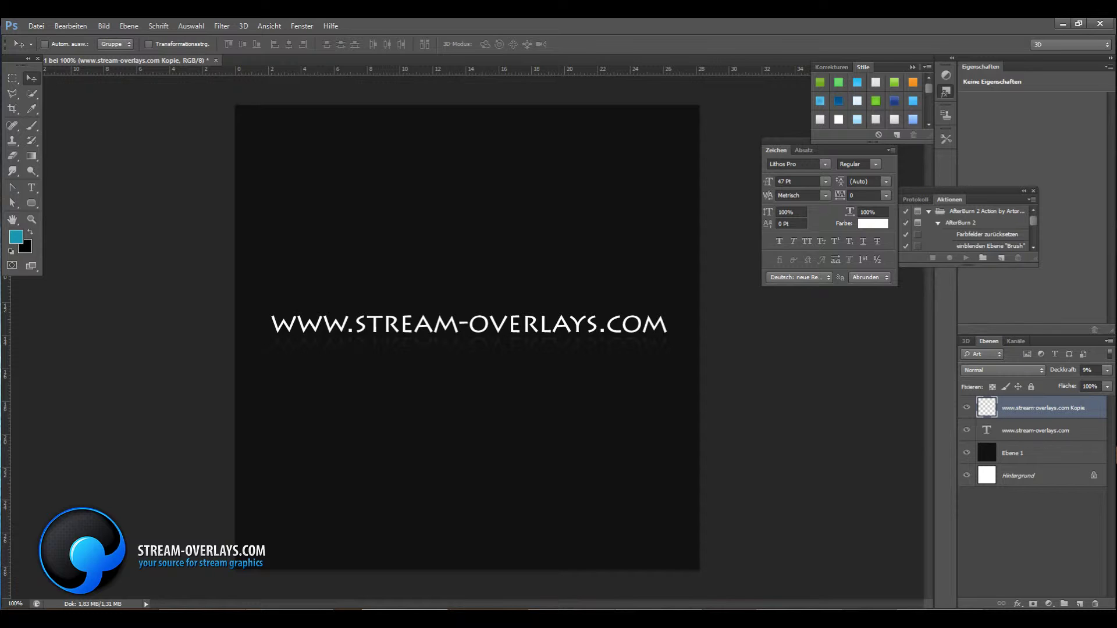
Delete the reflection copy layer and fill the dark background layer with light grey #efefef
{"action": "left_click", "coordinate": [1095, 604]}
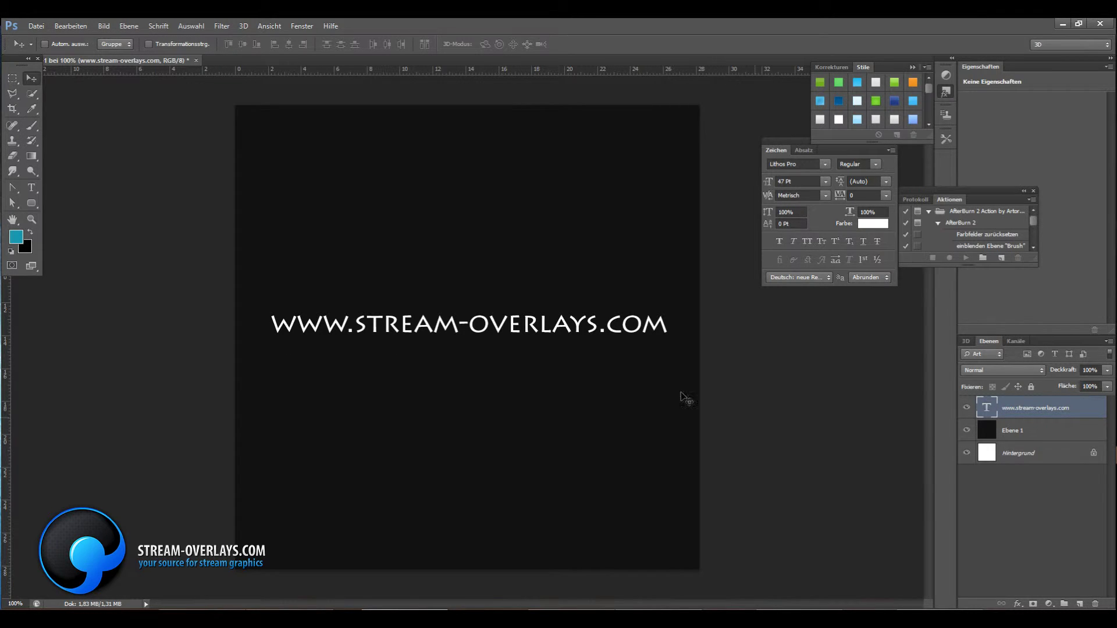
{"action": "left_click", "coordinate": [995, 435]}
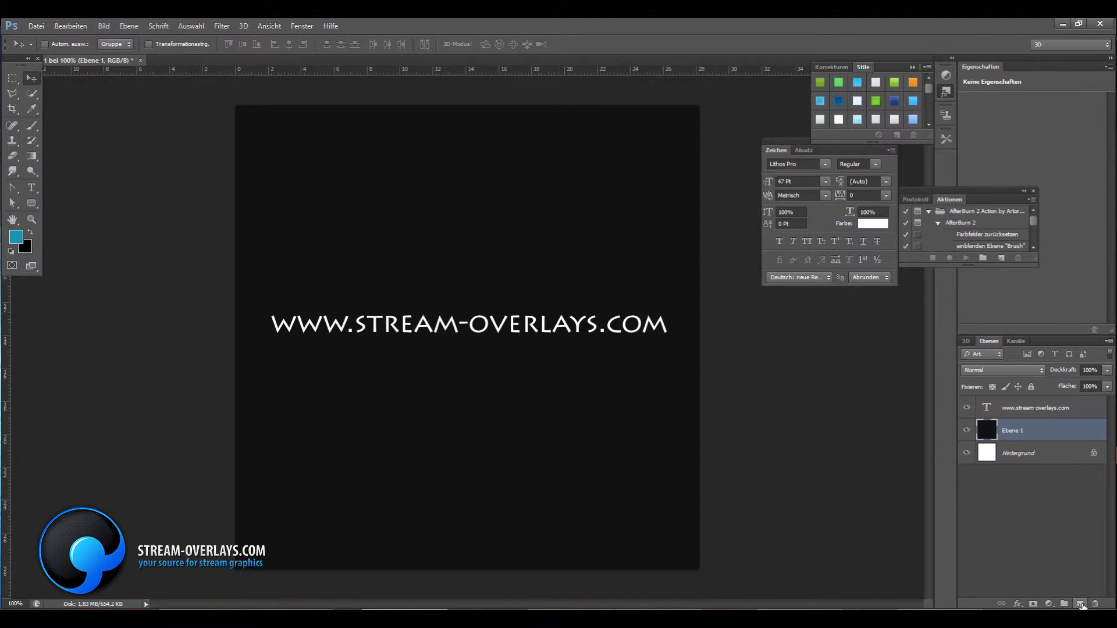
{"action": "left_click", "coordinate": [70, 25]}
{"action": "left_click", "coordinate": [116, 196]}
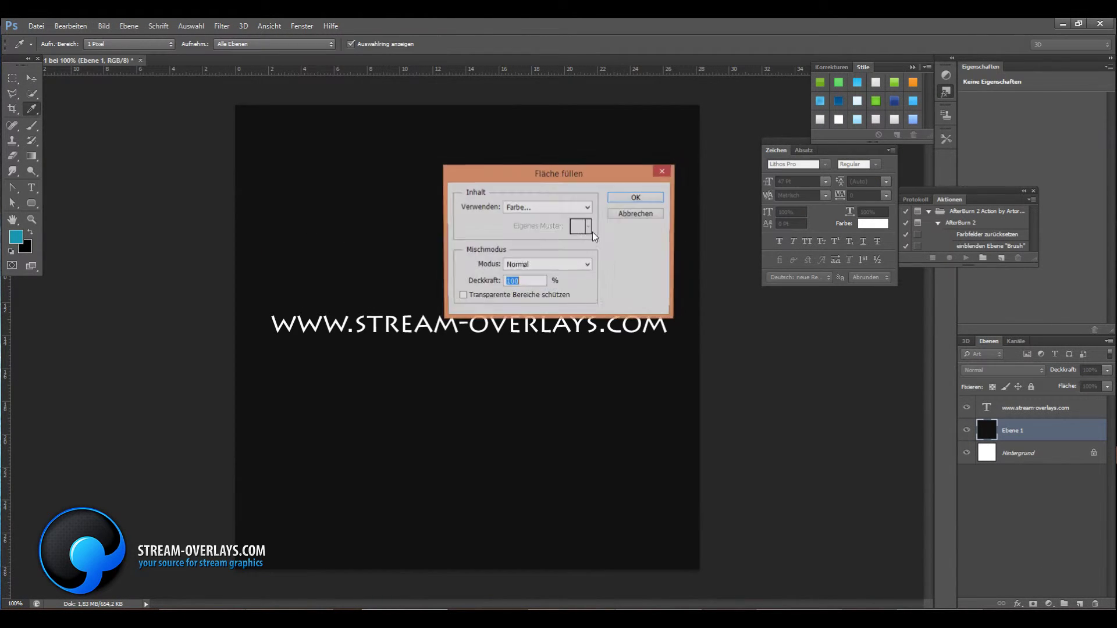
{"action": "left_click", "coordinate": [576, 207]}
{"action": "left_click", "coordinate": [547, 237]}
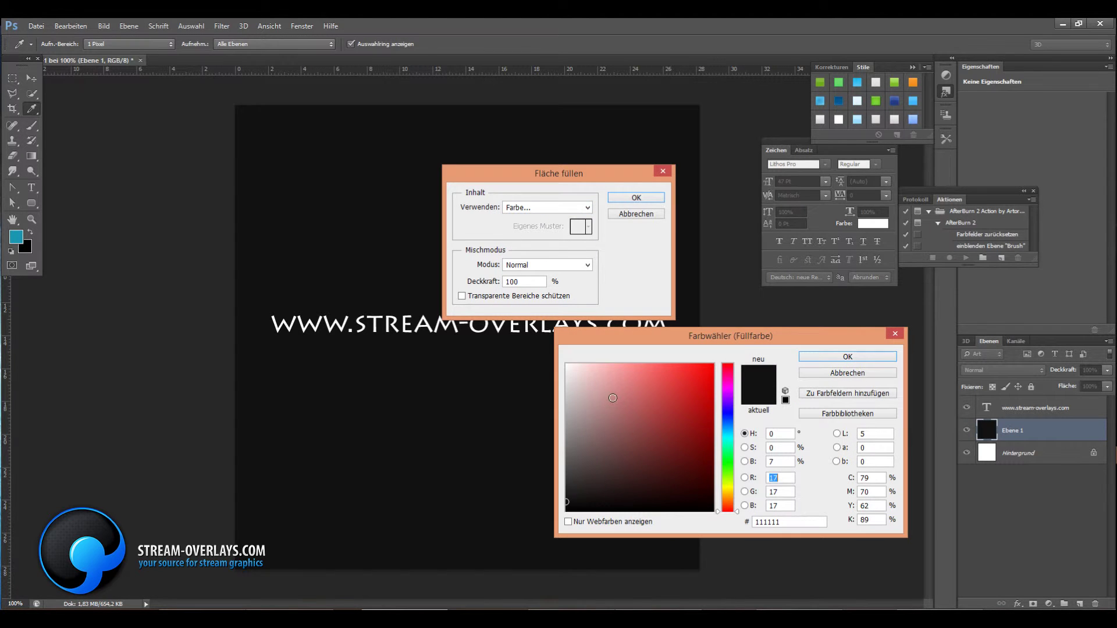
{"action": "left_click_drag", "start_coordinate": [613, 398], "coordinate": [546, 373]}
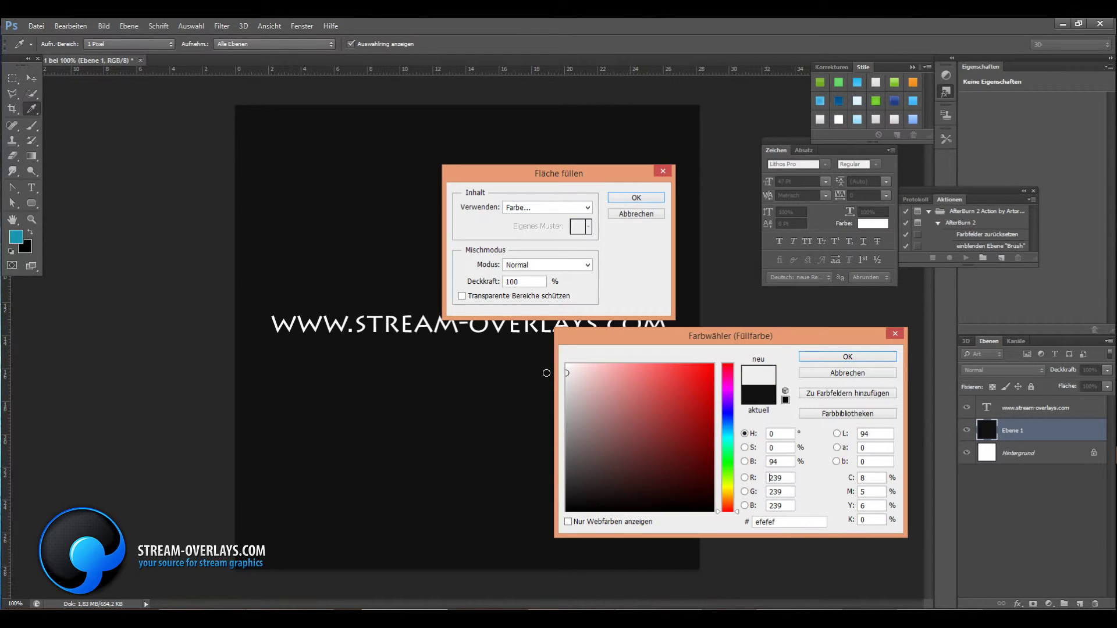
{"action": "left_click", "coordinate": [867, 359]}
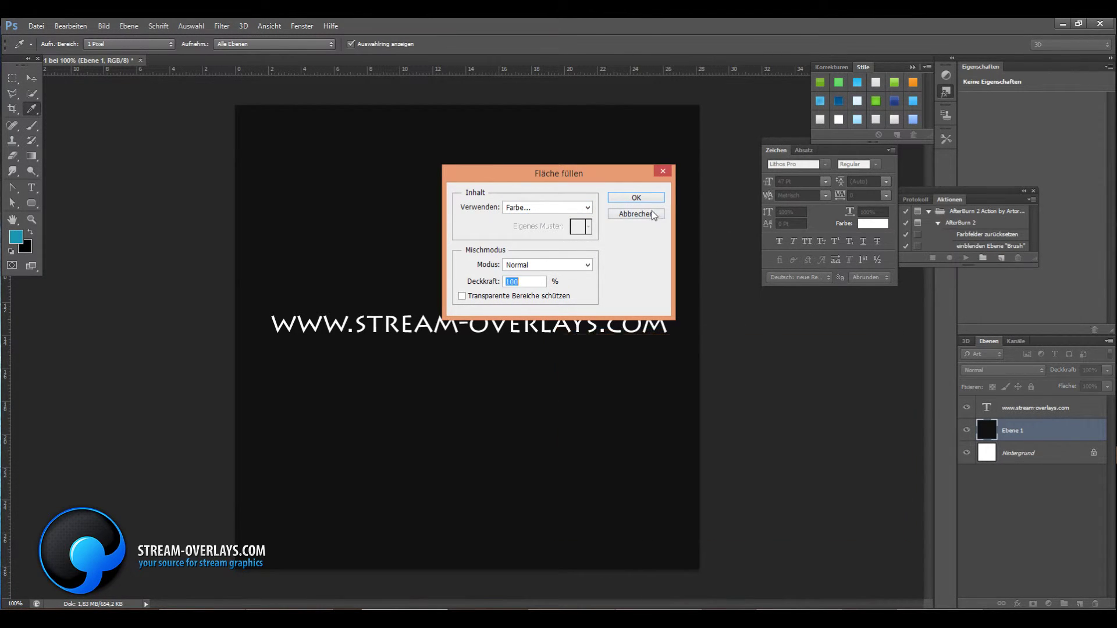
{"action": "left_click", "coordinate": [637, 198]}
Recolour the website text teal with the foreground colour and toggle the grey background to compare
{"action": "double_click", "coordinate": [984, 407]}
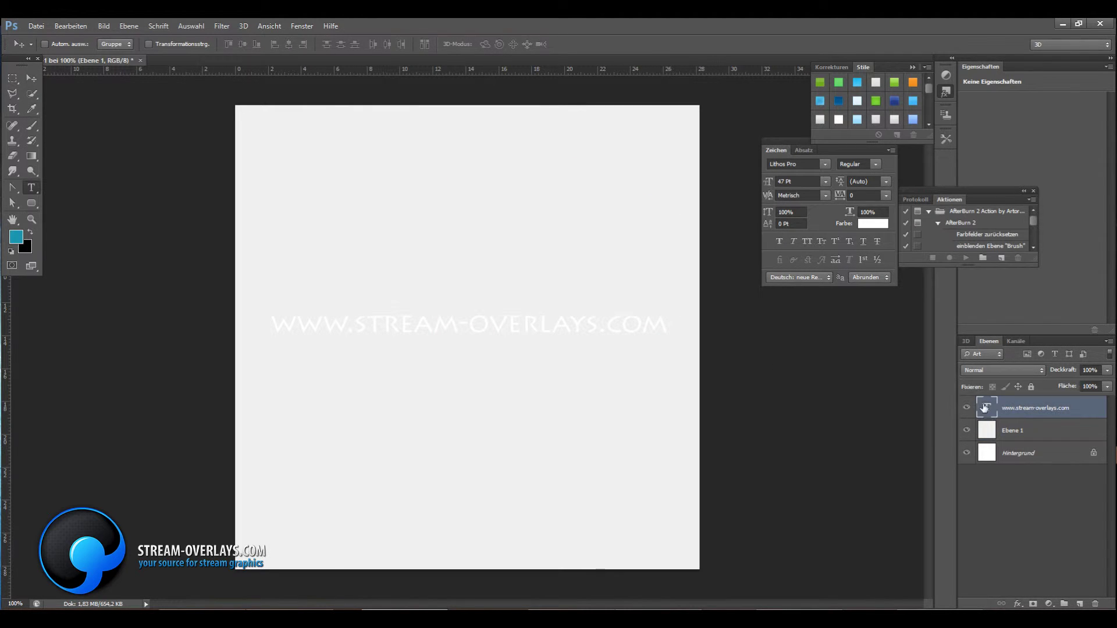
{"action": "key", "text": "alt+BackSpace"}
{"action": "left_click", "coordinate": [35, 79]}
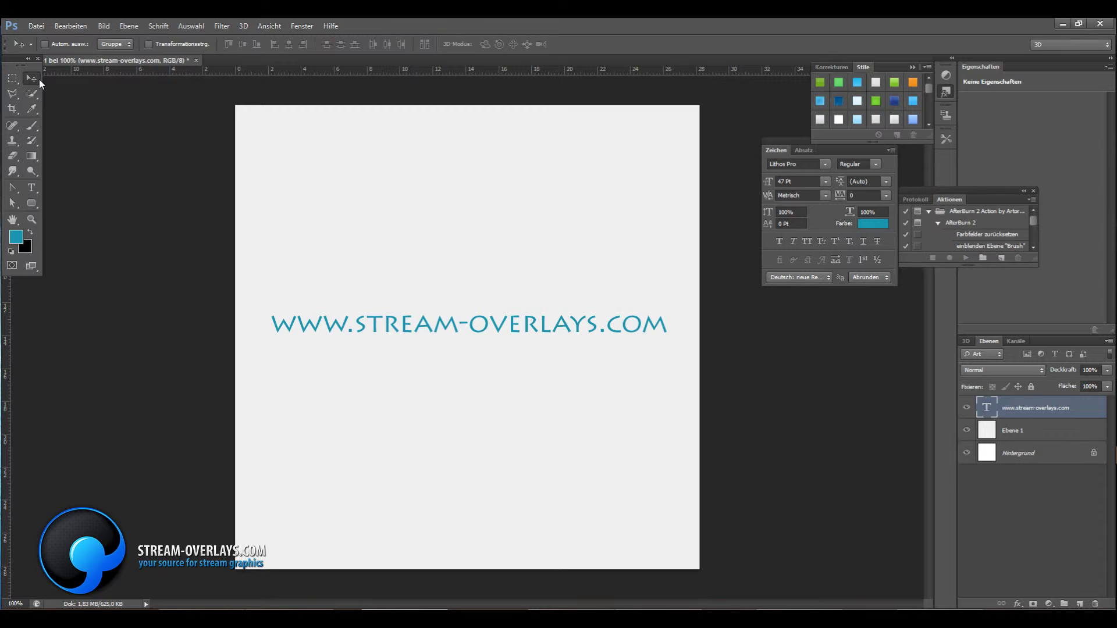
{"action": "left_click", "coordinate": [967, 430]}
Add a new layer above the grey background and draw a small elliptical selection below the text
{"action": "left_click", "coordinate": [968, 431]}
{"action": "left_click", "coordinate": [1024, 430]}
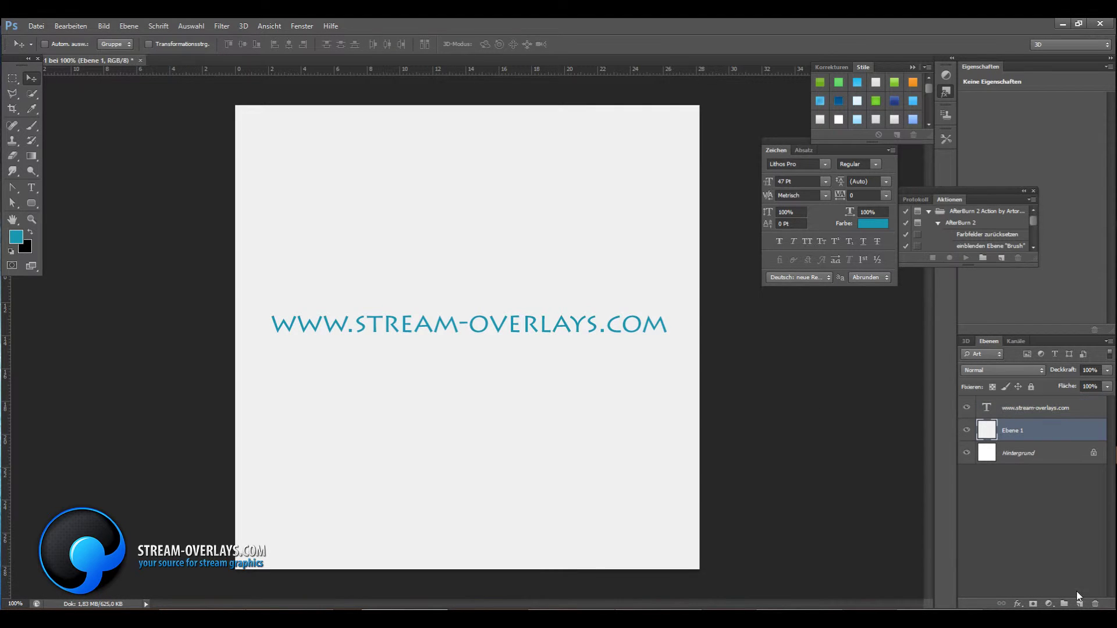
{"action": "left_click", "coordinate": [1080, 605]}
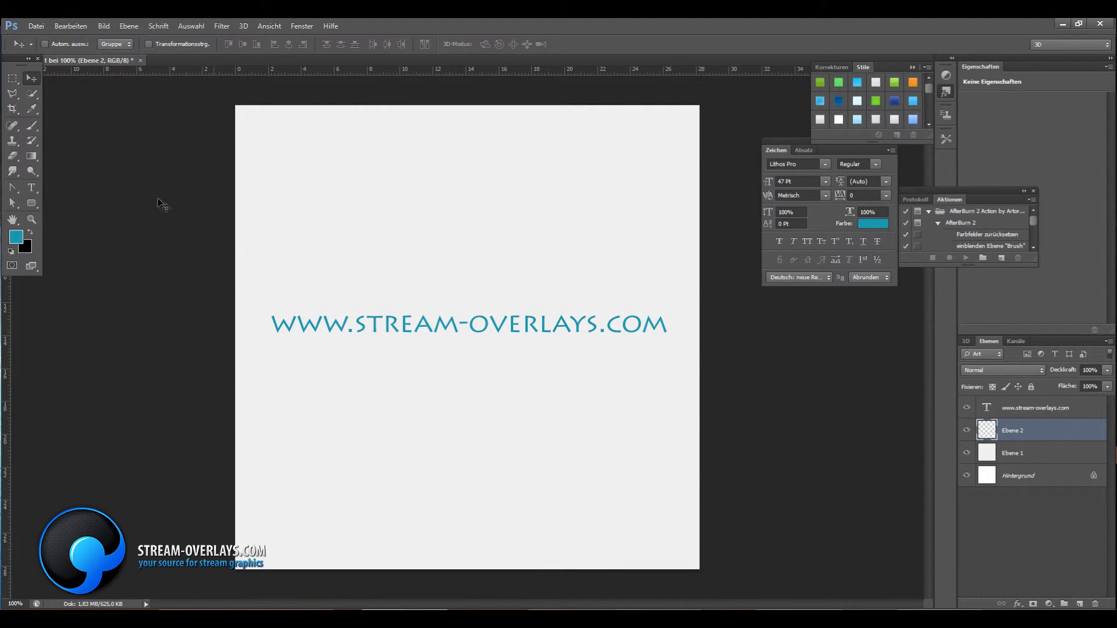
{"action": "left_click", "coordinate": [14, 81]}
{"action": "left_click", "coordinate": [65, 88]}
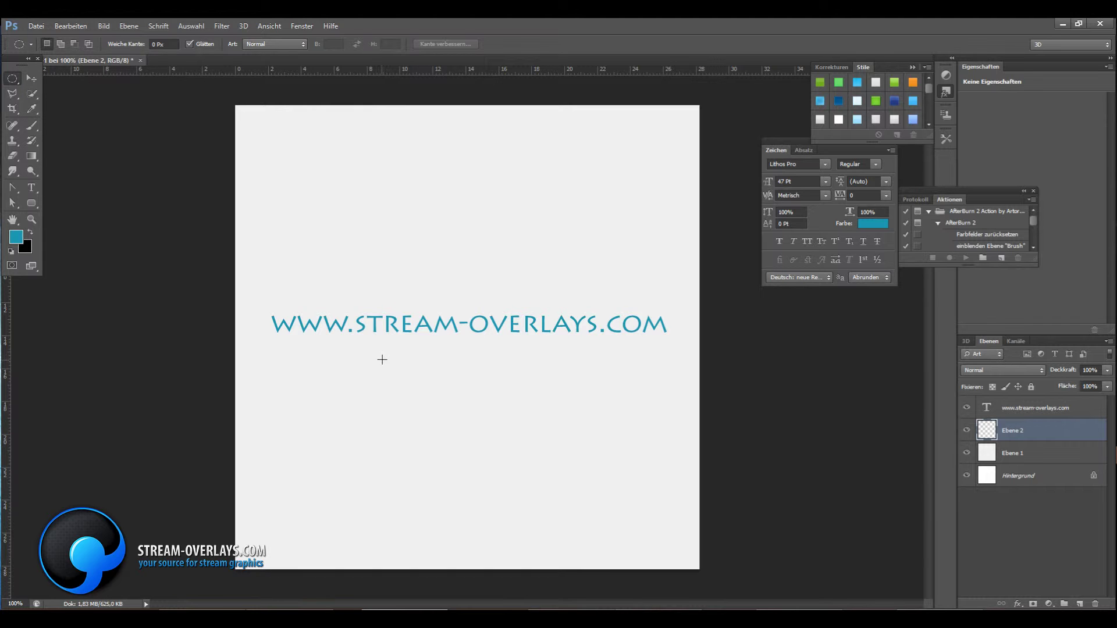
{"action": "left_click_drag", "start_coordinate": [390, 346], "coordinate": [447, 384]}
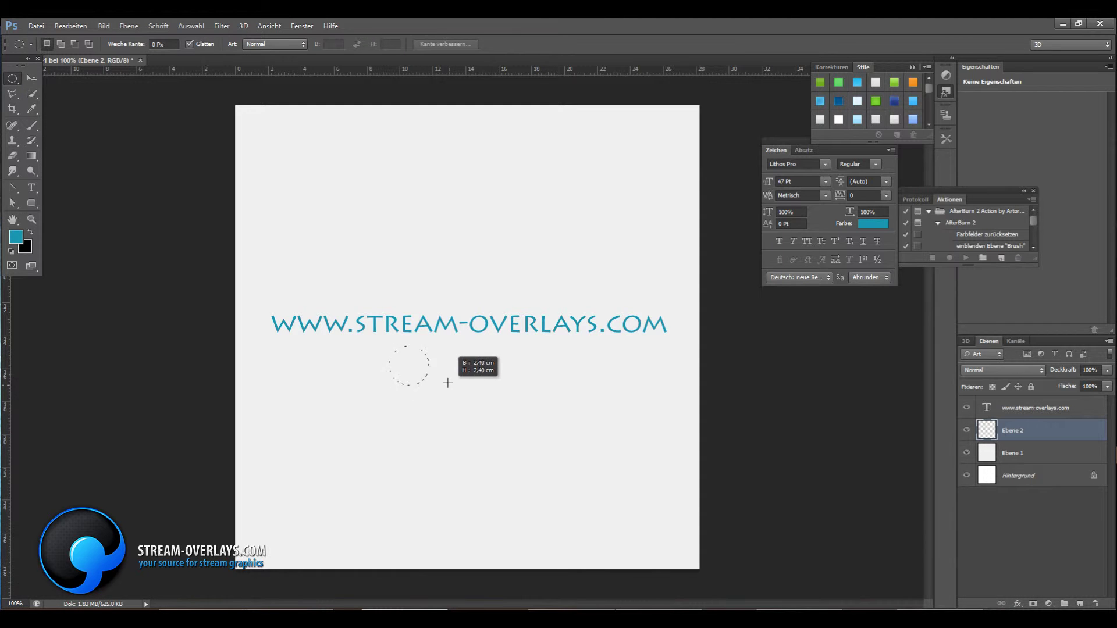
Fill the circular selection with black and deselect it
{"action": "left_click", "coordinate": [71, 26]}
{"action": "left_click", "coordinate": [85, 192]}
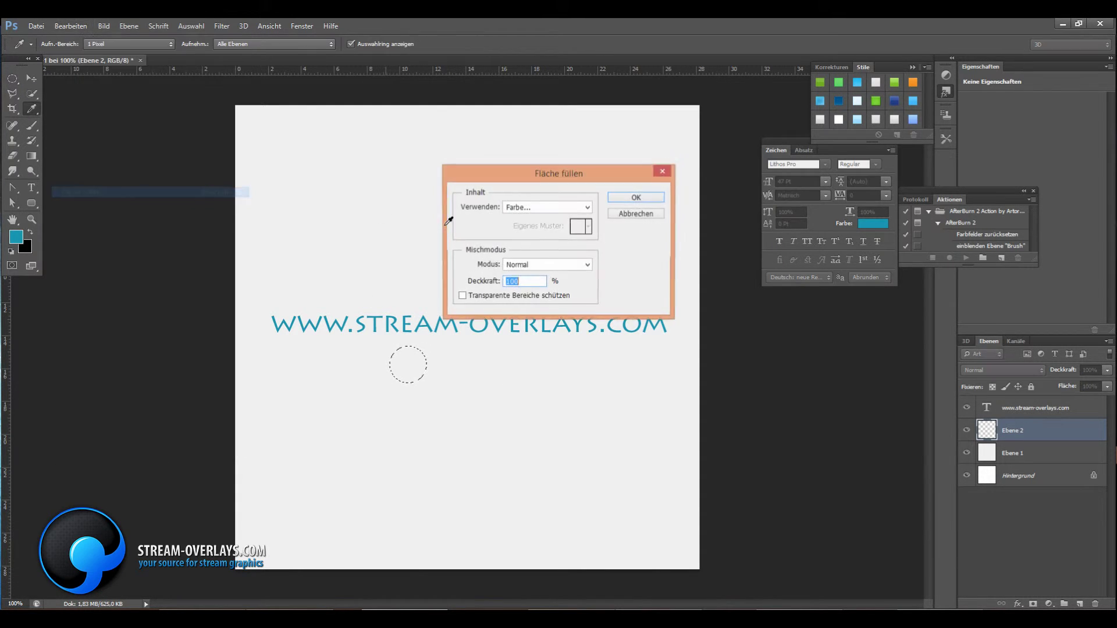
{"action": "left_click", "coordinate": [547, 207]}
{"action": "left_click", "coordinate": [535, 238]}
{"action": "left_click", "coordinate": [588, 208]}
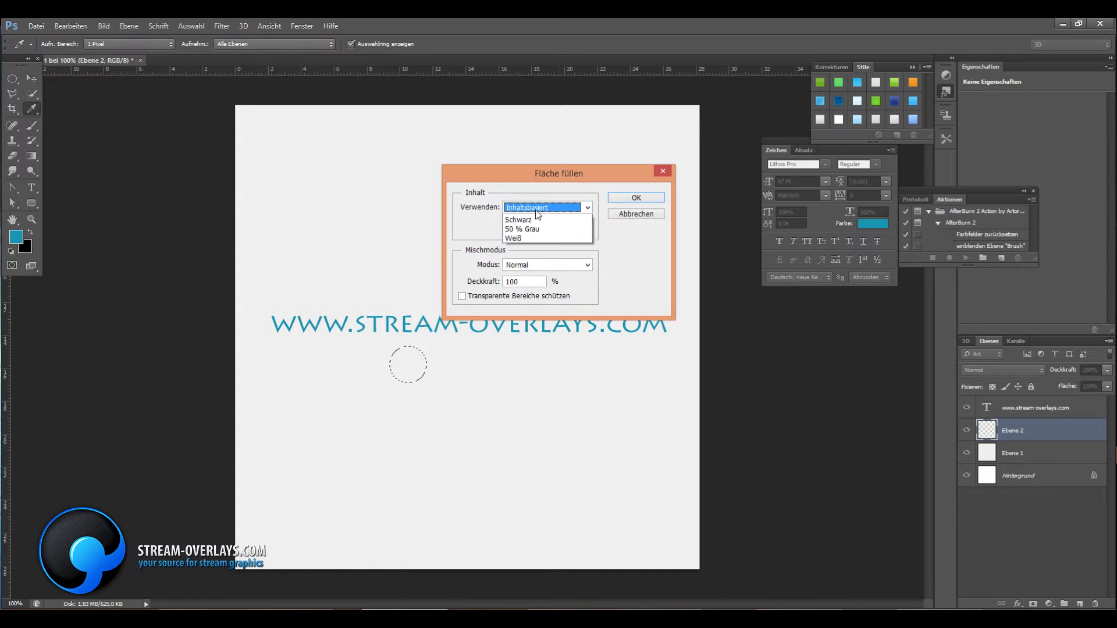
{"action": "left_click", "coordinate": [535, 238]}
{"action": "left_click", "coordinate": [847, 357]}
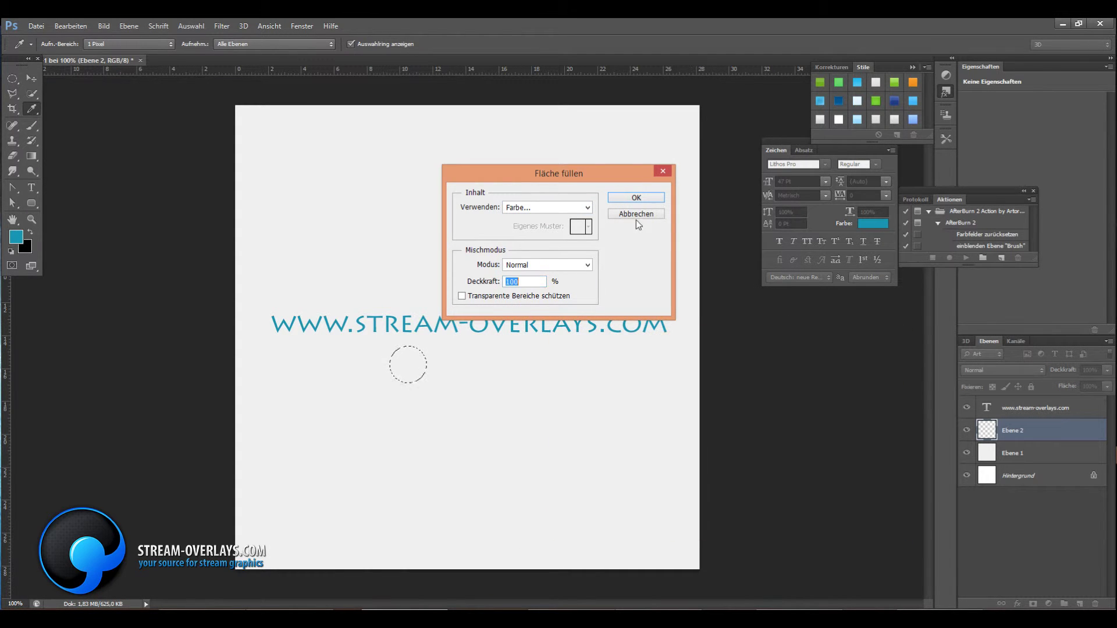
{"action": "left_click", "coordinate": [636, 198]}
{"action": "left_click", "coordinate": [192, 26]}
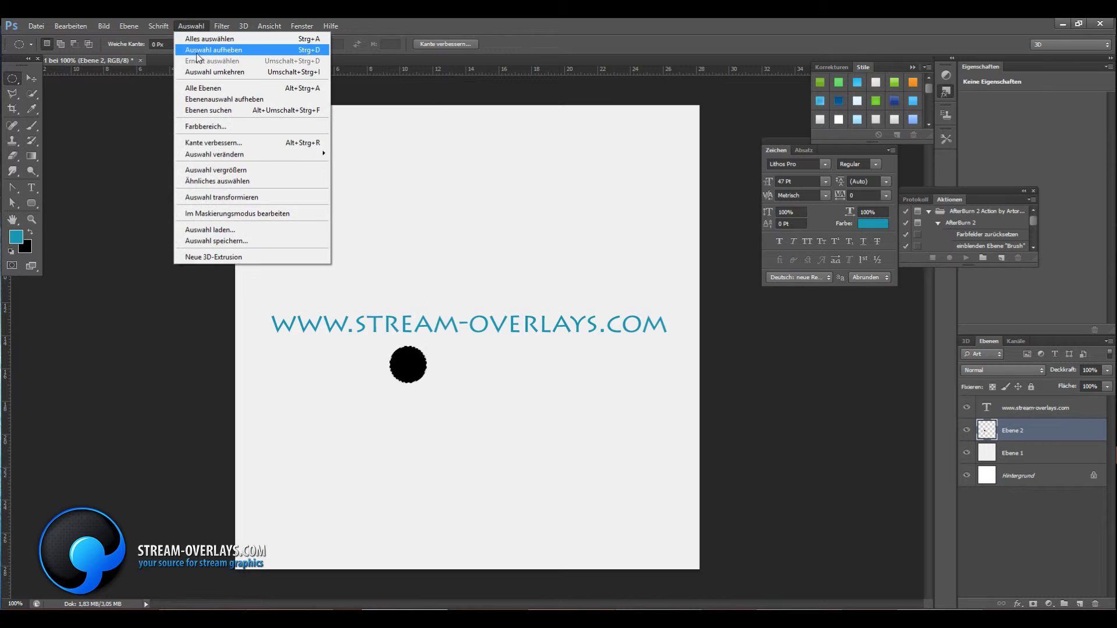
{"action": "left_click", "coordinate": [198, 51]}
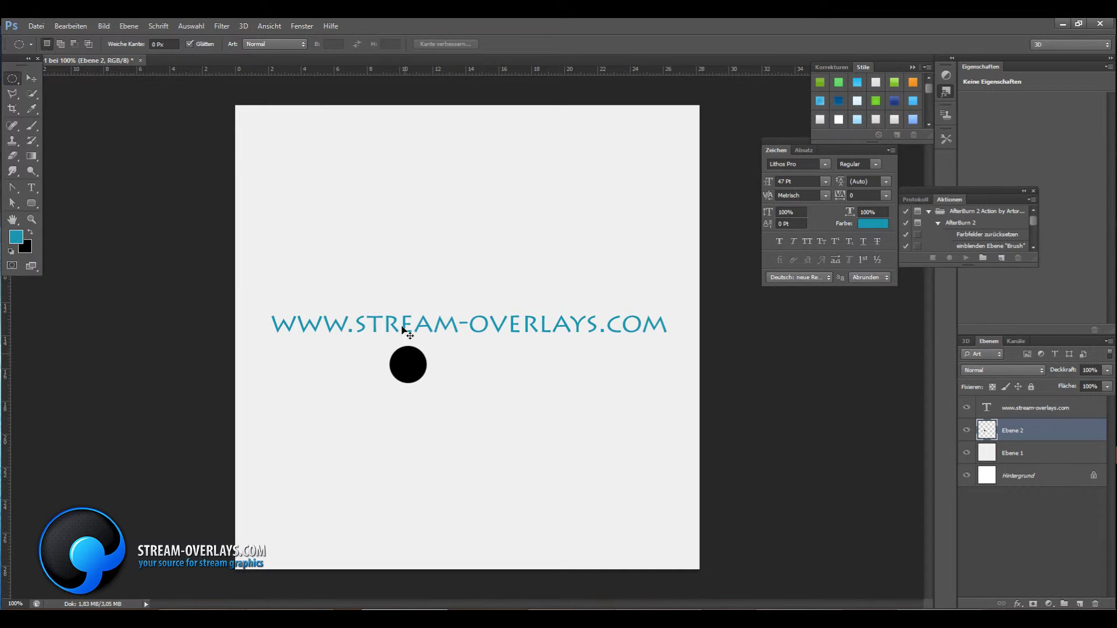
Apply a Gaussian blur with a 25-pixel radius to the black circle
{"action": "left_click", "coordinate": [222, 26]}
{"action": "mouse_move", "coordinate": [255, 219]}
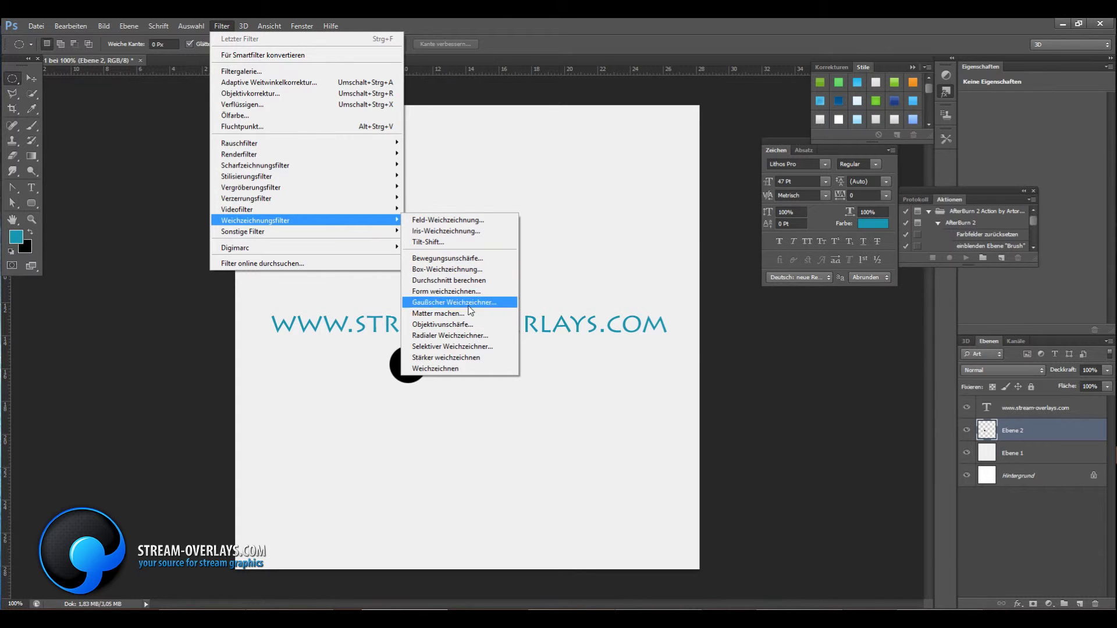
{"action": "left_click", "coordinate": [438, 303]}
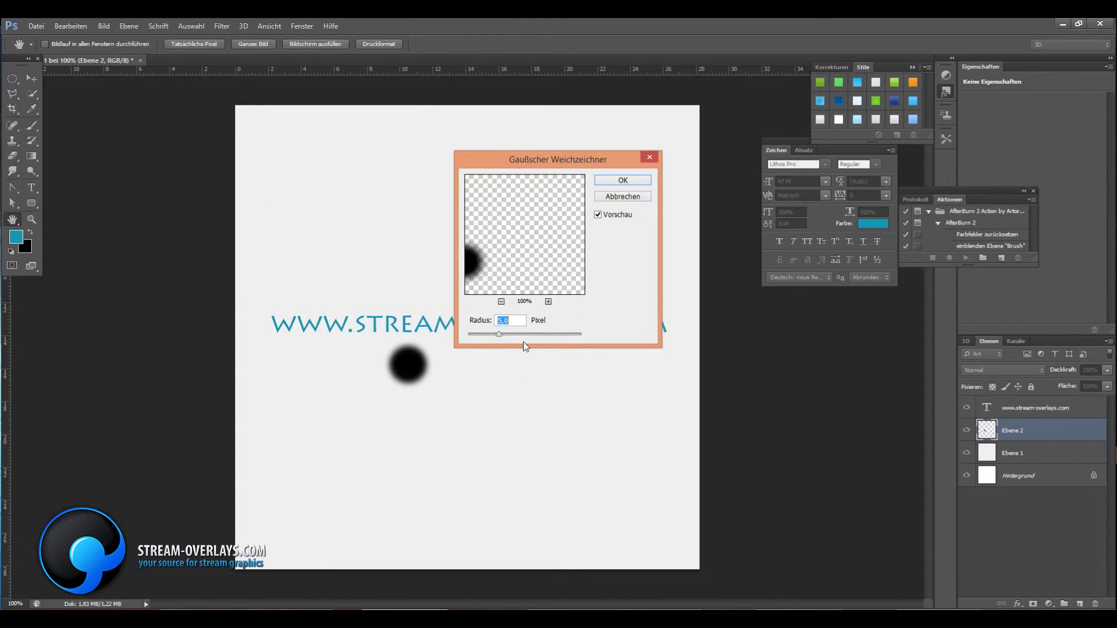
{"action": "type", "text": "50"}
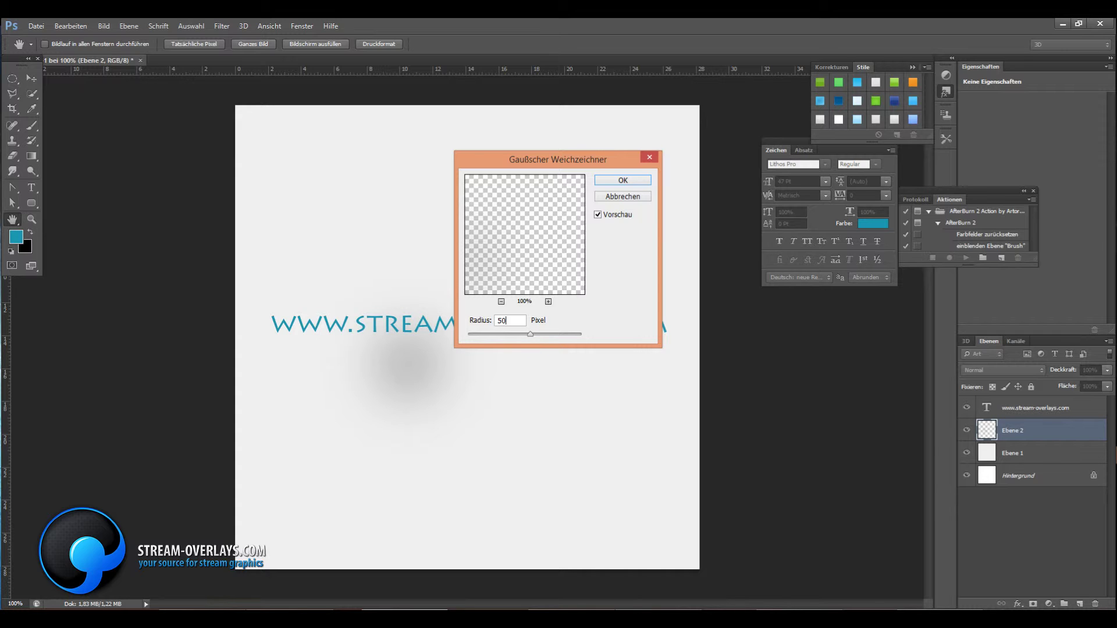
{"action": "key", "text": "BackSpace"}
{"action": "key", "text": "BackSpace"}
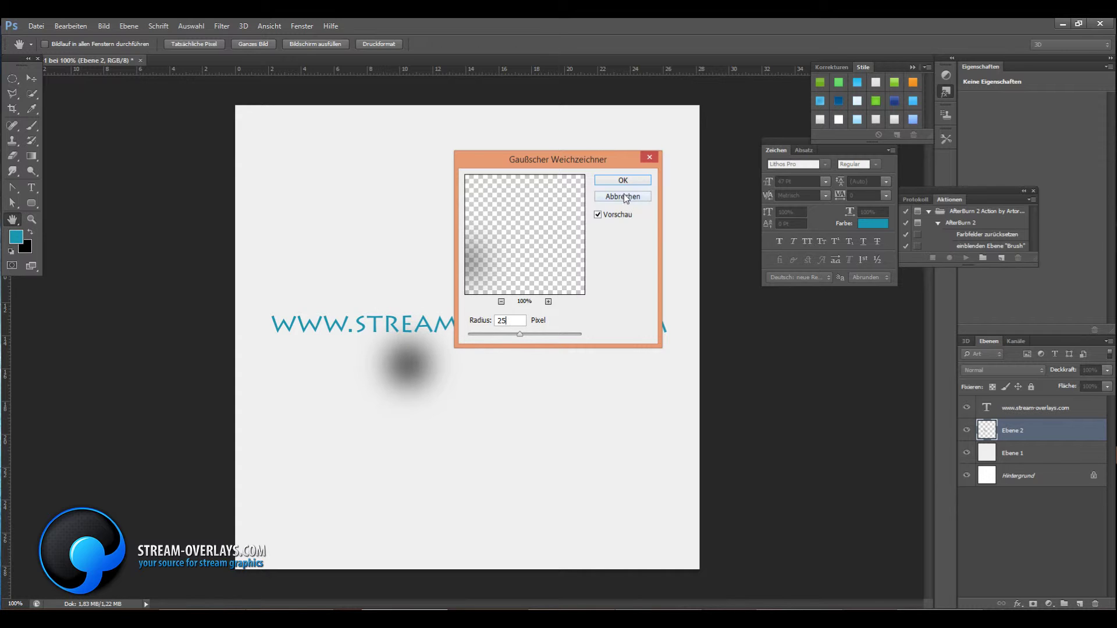
{"action": "left_click", "coordinate": [623, 180]}
Stretch the blurred circle into a wide, thin ellipse centred beneath the text
{"action": "key", "text": "ctrl+t"}
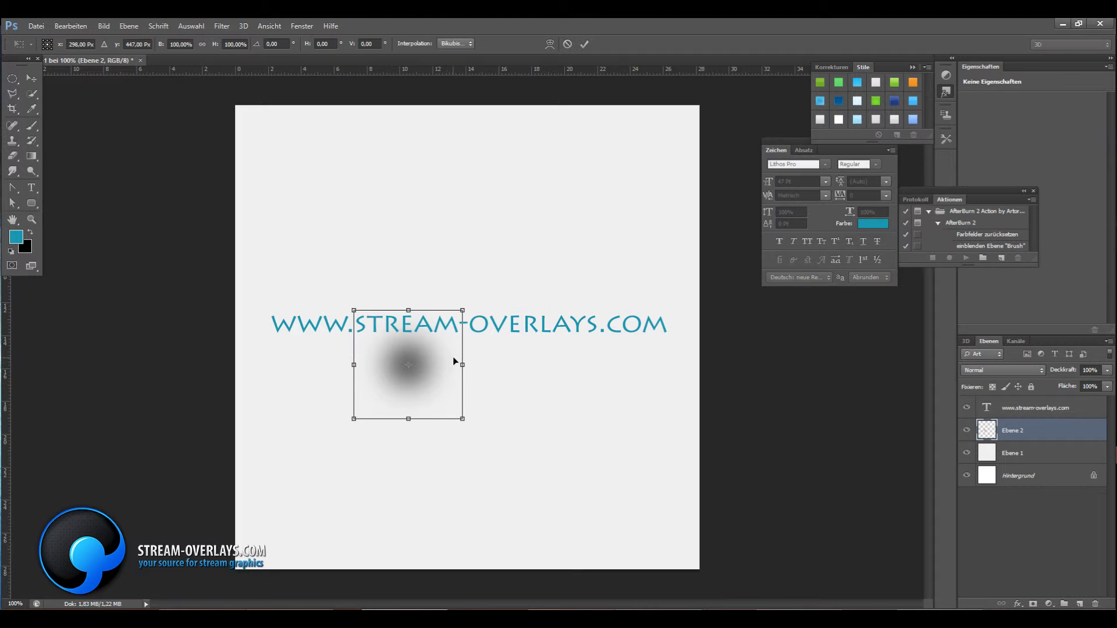
{"action": "left_click_drag", "start_coordinate": [463, 362], "coordinate": [722, 336]}
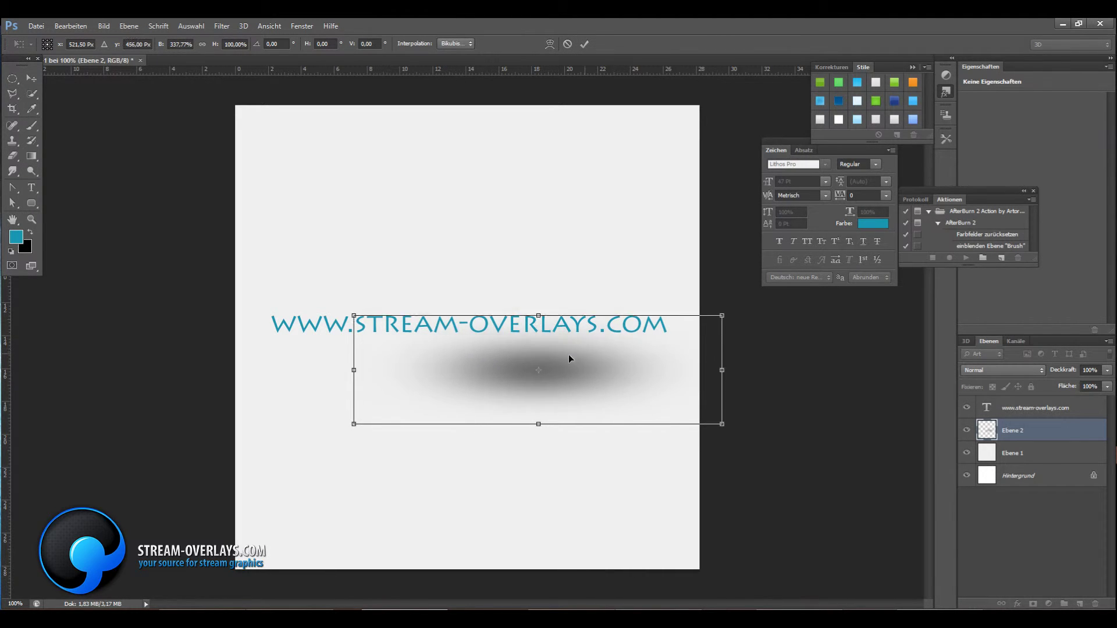
{"action": "left_click_drag", "start_coordinate": [568, 354], "coordinate": [497, 344]}
{"action": "mouse_move", "coordinate": [471, 305]}
{"action": "left_mouse_down"}
{"action": "mouse_move", "coordinate": [470, 394]}
{"action": "mouse_move", "coordinate": [465, 346]}
{"action": "left_mouse_up"}
{"action": "key", "text": "Return"}
{"action": "key", "text": "m"}
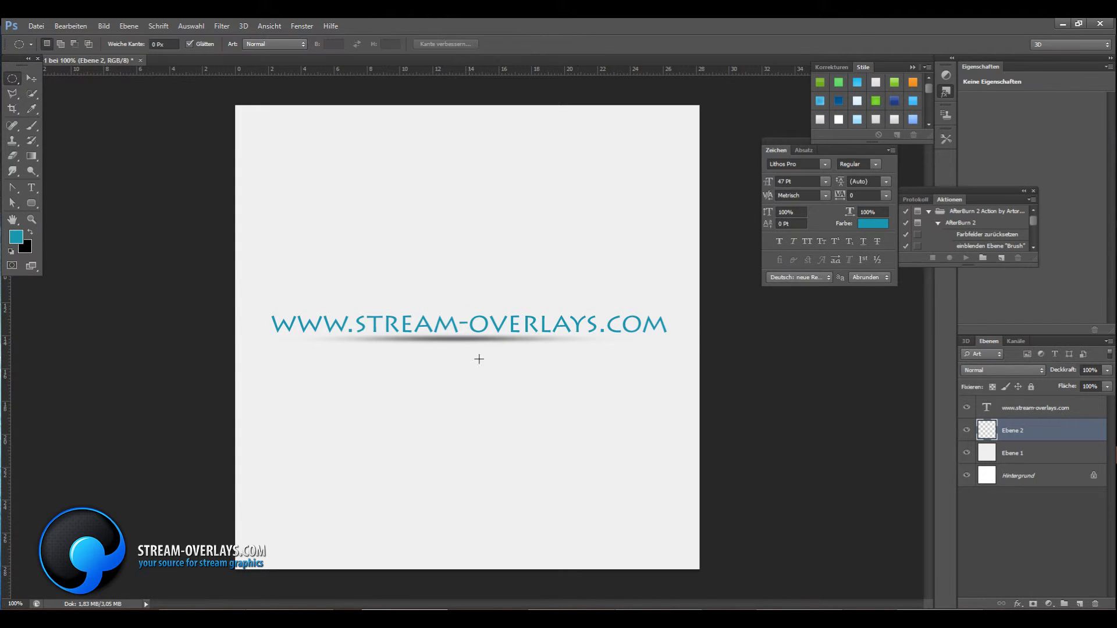
{"action": "left_click", "coordinate": [1107, 371]}
Fade the shadow layer to 33% opacity and nudge it just beneath the text
{"action": "left_click_drag", "start_coordinate": [1077, 386], "coordinate": [1067, 386]}
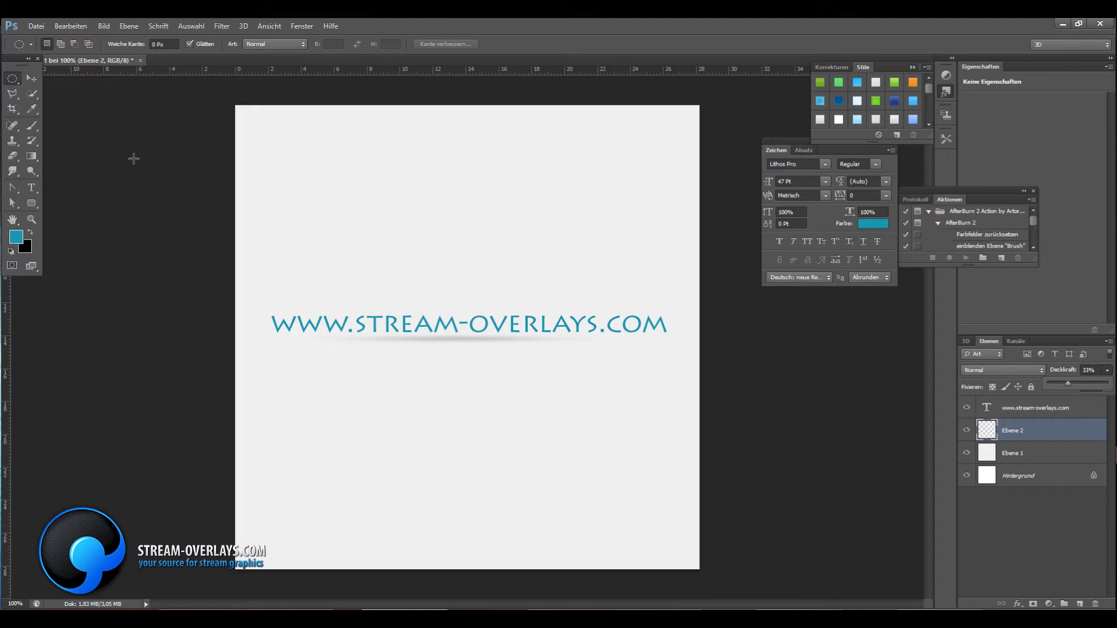
{"action": "left_click", "coordinate": [33, 79]}
{"action": "key", "text": "Down"}
{"action": "key", "text": "Down"}
{"action": "key", "text": "Down"}
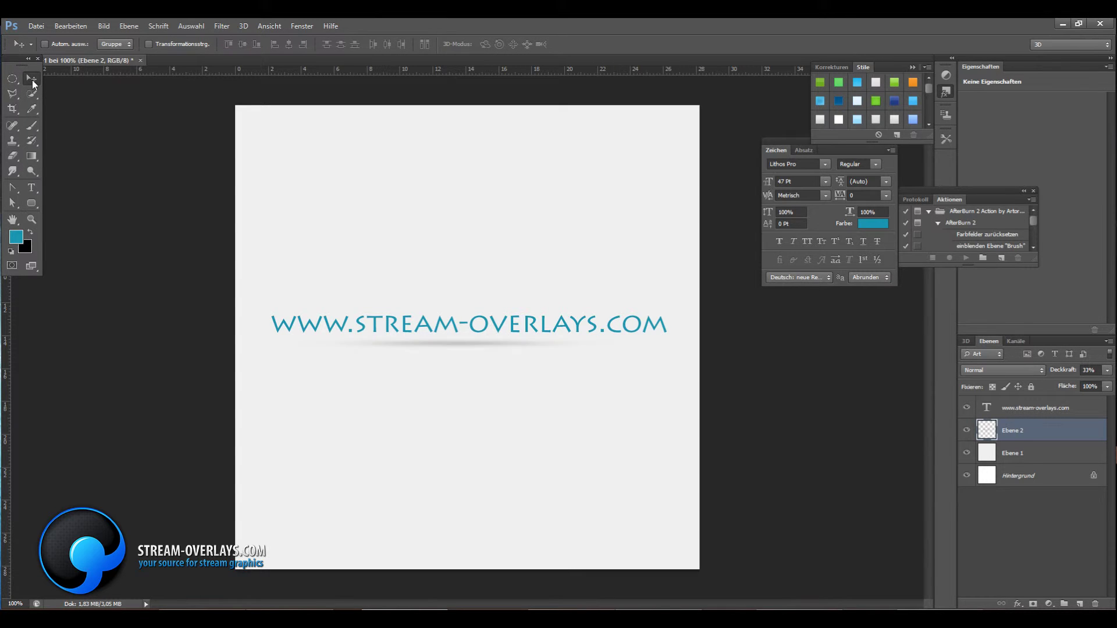
{"action": "key", "text": "Down"}
{"action": "key", "text": "Down"}
{"action": "key", "text": "Down"}
{"action": "key", "text": "Up"}
{"action": "key", "text": "Up"}
{"action": "key", "text": "Up"}
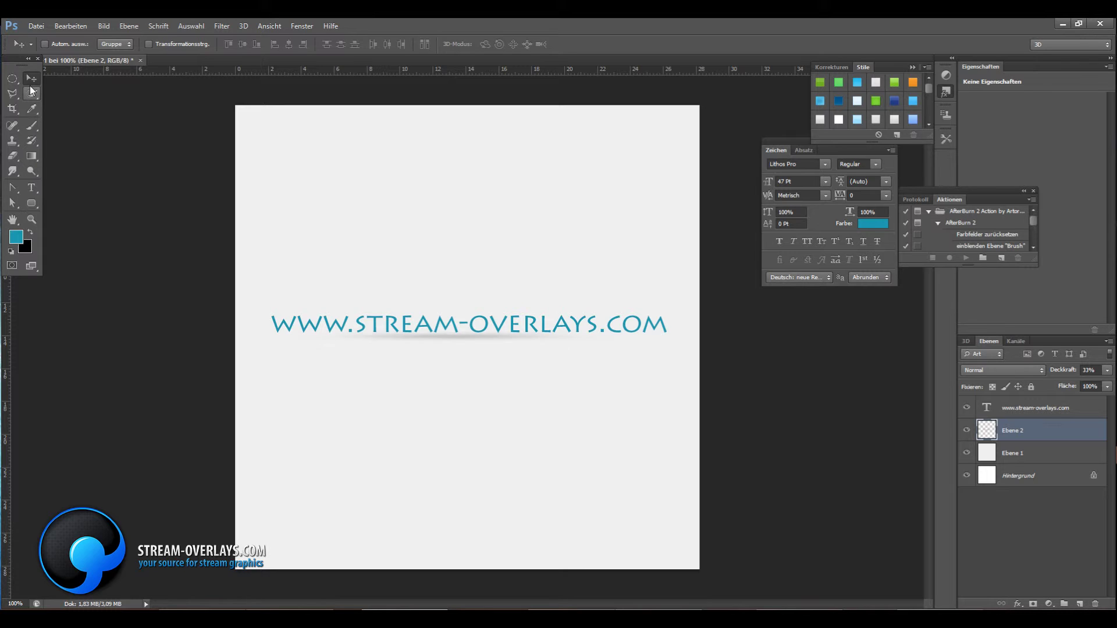
{"action": "key", "text": "Up"}
{"action": "key", "text": "Up"}
{"action": "key", "text": "Up"}
{"action": "key", "text": "Down"}
{"action": "key", "text": "Down"}
{"action": "key", "text": "Down"}
{"action": "key", "text": "Down"}
{"action": "key", "text": "Down"}
{"action": "key", "text": "Down"}
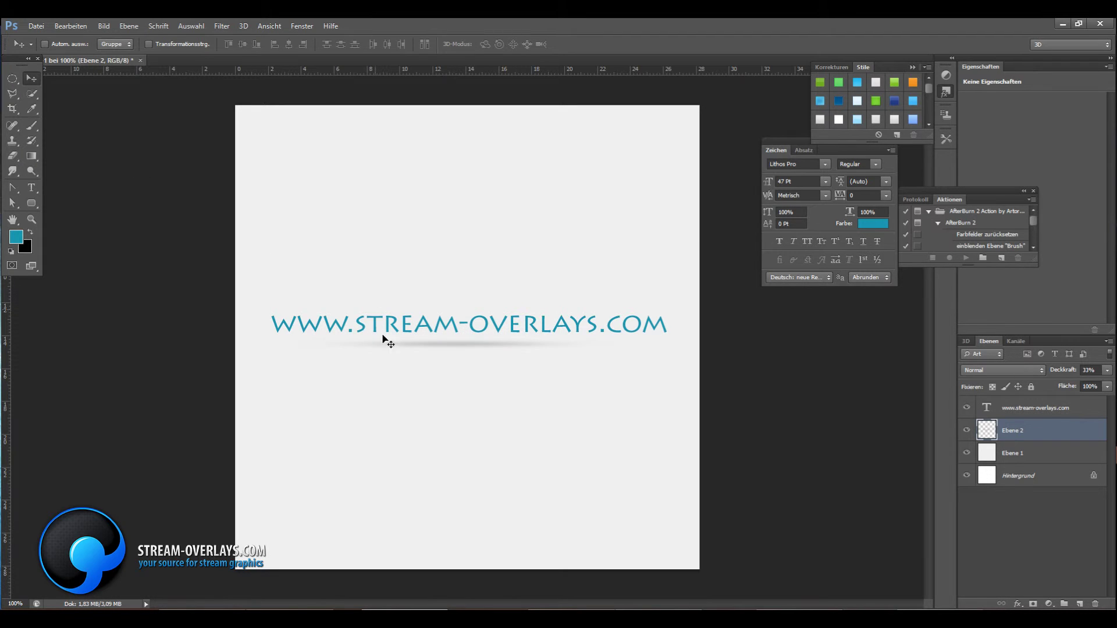
{"action": "key", "text": "Up"}
{"action": "key", "text": "Up"}
{"action": "key", "text": "Up"}
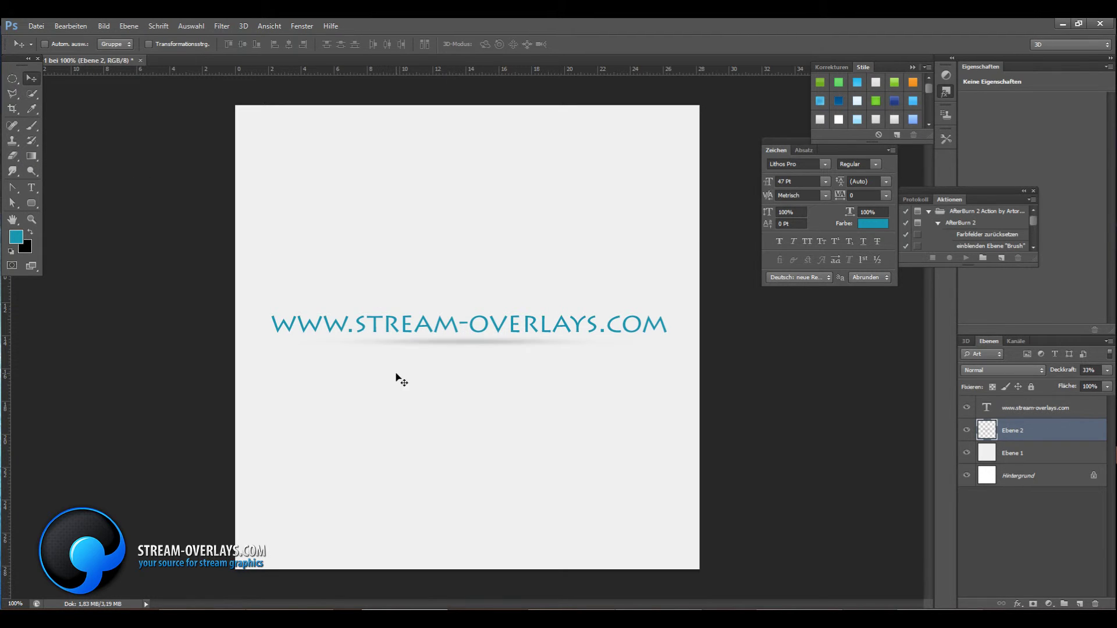
{"action": "key", "text": "Up"}
{"action": "key", "text": "Up"}
{"action": "key", "text": "Up"}
{"action": "key", "text": "Up"}
{"action": "key", "text": "Up"}
{"action": "key", "text": "Up"}
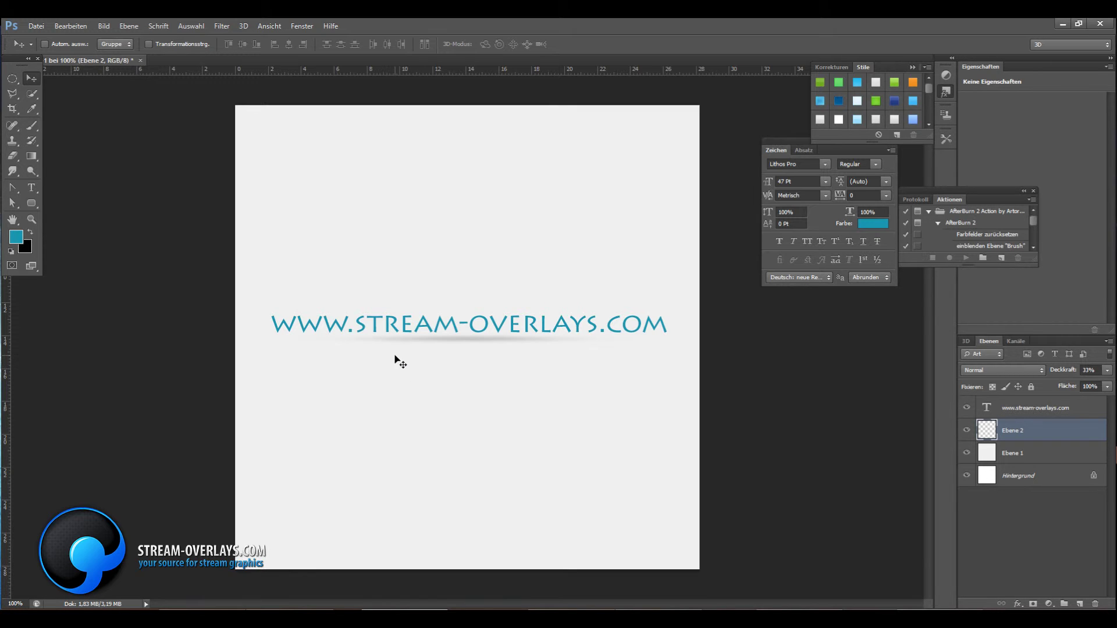
{"action": "key", "text": "ctrl+t"}
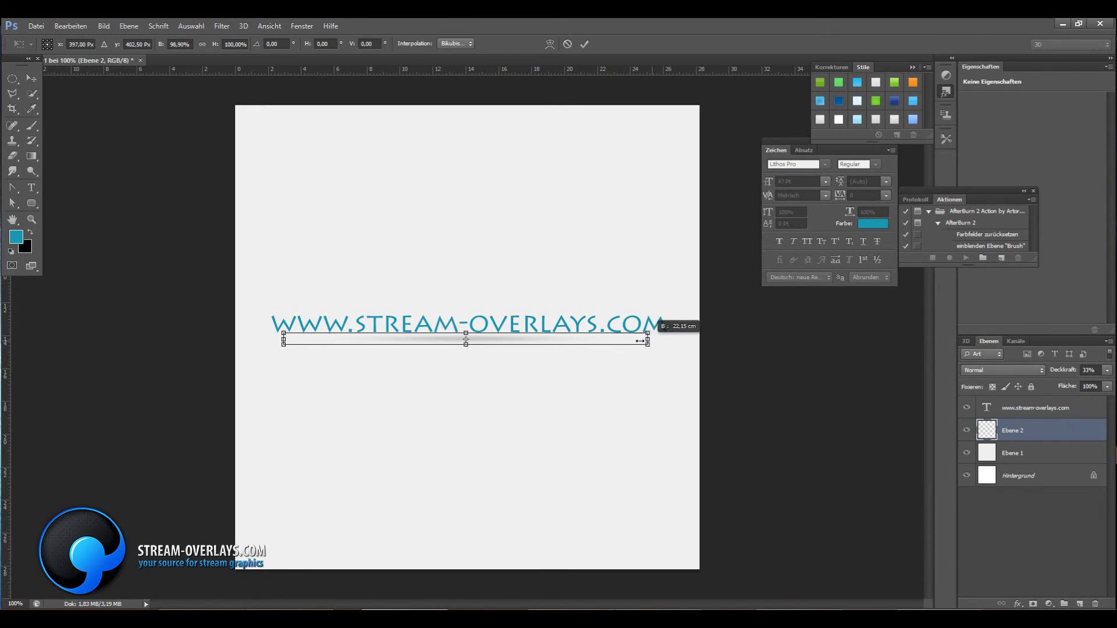
Resize the shadow into a wider ellipse recentred under the text
{"action": "left_click_drag", "start_coordinate": [651, 341], "coordinate": [469, 344]}
{"action": "mouse_move", "coordinate": [394, 344]}
{"action": "left_mouse_down"}
{"action": "mouse_move", "coordinate": [455, 356]}
{"action": "mouse_move", "coordinate": [455, 404]}
{"action": "left_mouse_up"}
{"action": "left_click_drag", "start_coordinate": [528, 387], "coordinate": [722, 375]}
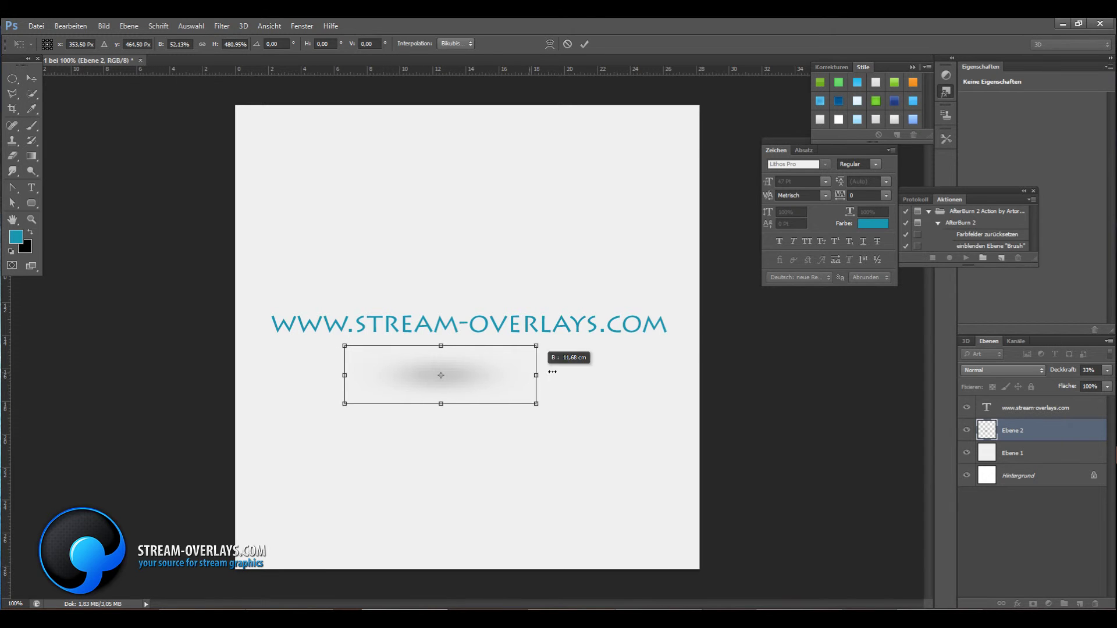
{"action": "mouse_move", "coordinate": [629, 369]}
{"action": "left_mouse_down"}
{"action": "mouse_move", "coordinate": [504, 362]}
{"action": "mouse_move", "coordinate": [480, 330]}
{"action": "mouse_move", "coordinate": [469, 346]}
{"action": "left_mouse_up"}
{"action": "key", "text": "Return"}
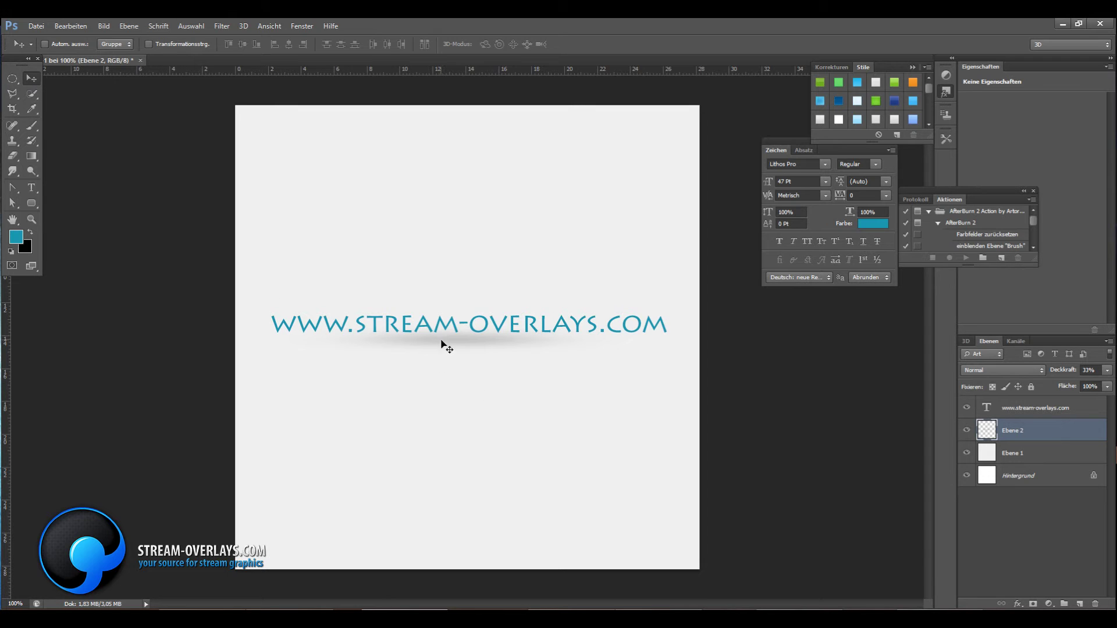
Move the shadow under the text and flatten it to about 66% height
{"action": "left_click_drag", "start_coordinate": [440, 341], "coordinate": [475, 348]}
{"action": "key", "text": "ctrl+t"}
{"action": "key", "text": "Return"}
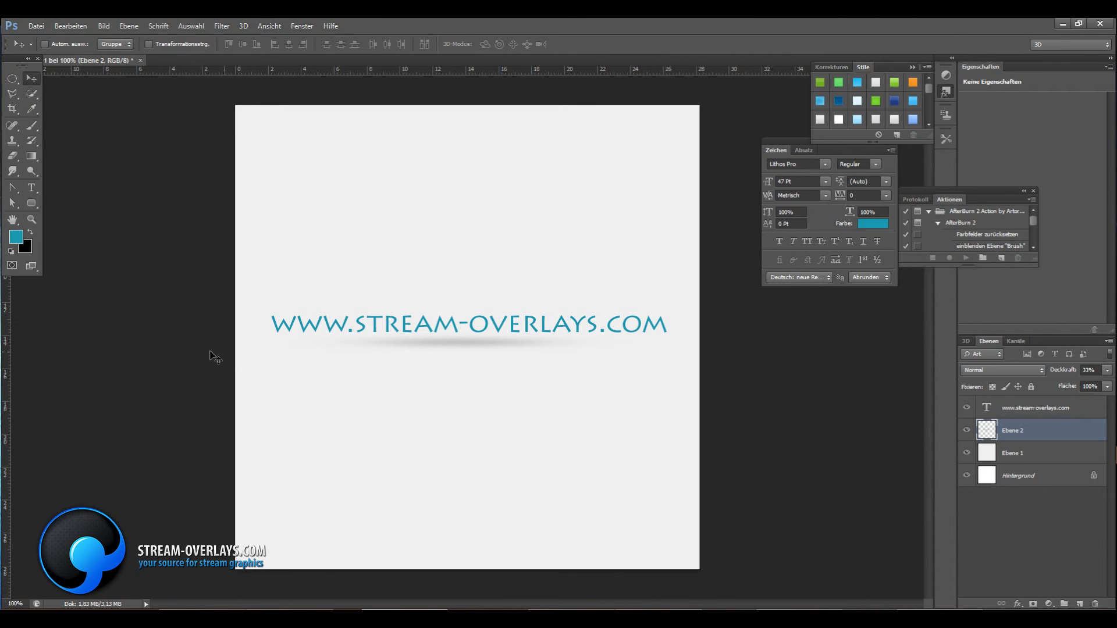
{"action": "key", "text": "ctrl+t"}
{"action": "right_click", "coordinate": [413, 349]}
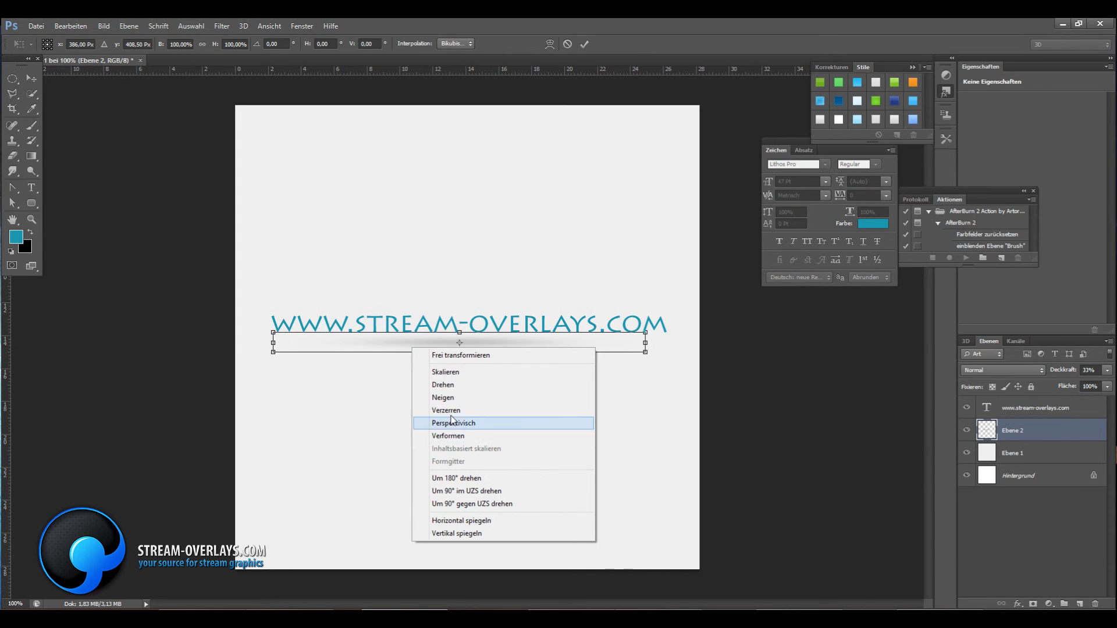
{"action": "left_click", "coordinate": [457, 436]}
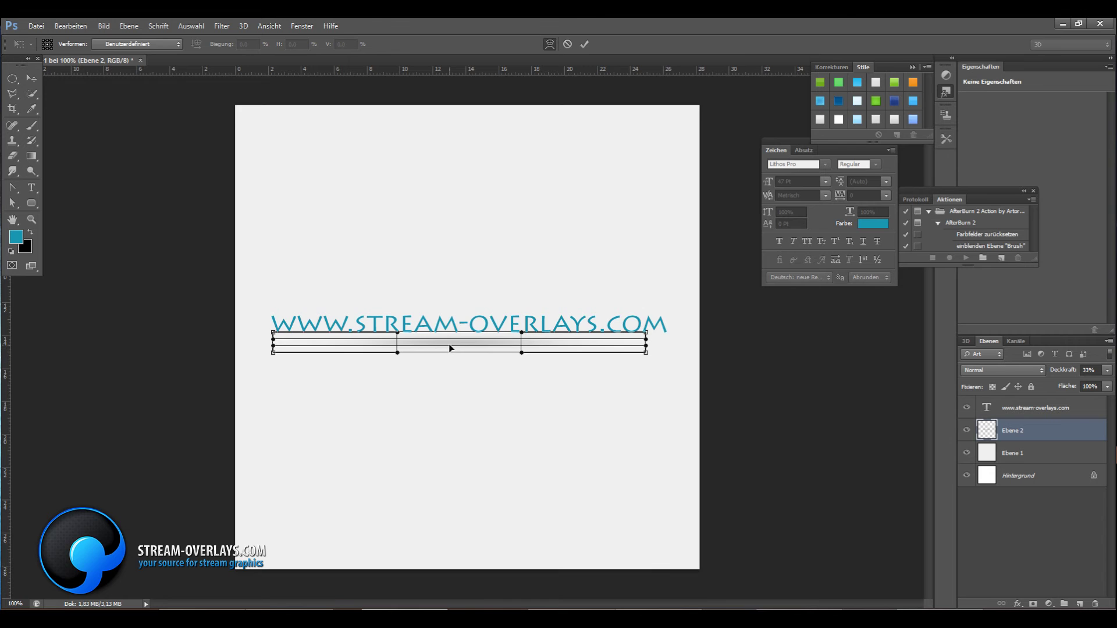
{"action": "left_click_drag", "start_coordinate": [454, 342], "coordinate": [459, 324]}
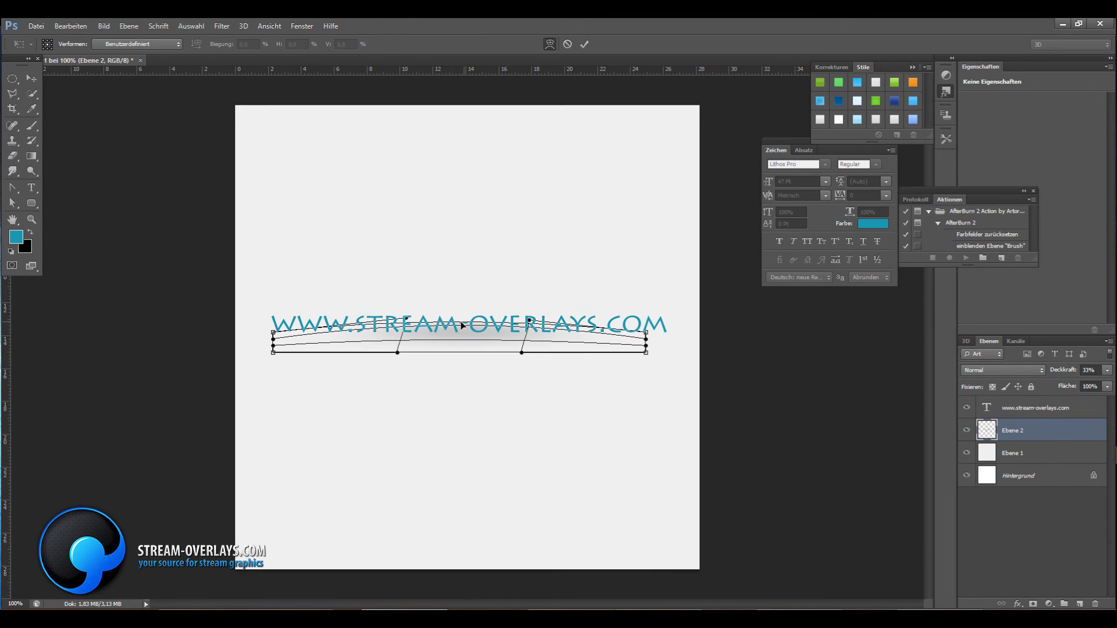
{"action": "key", "text": "Return"}
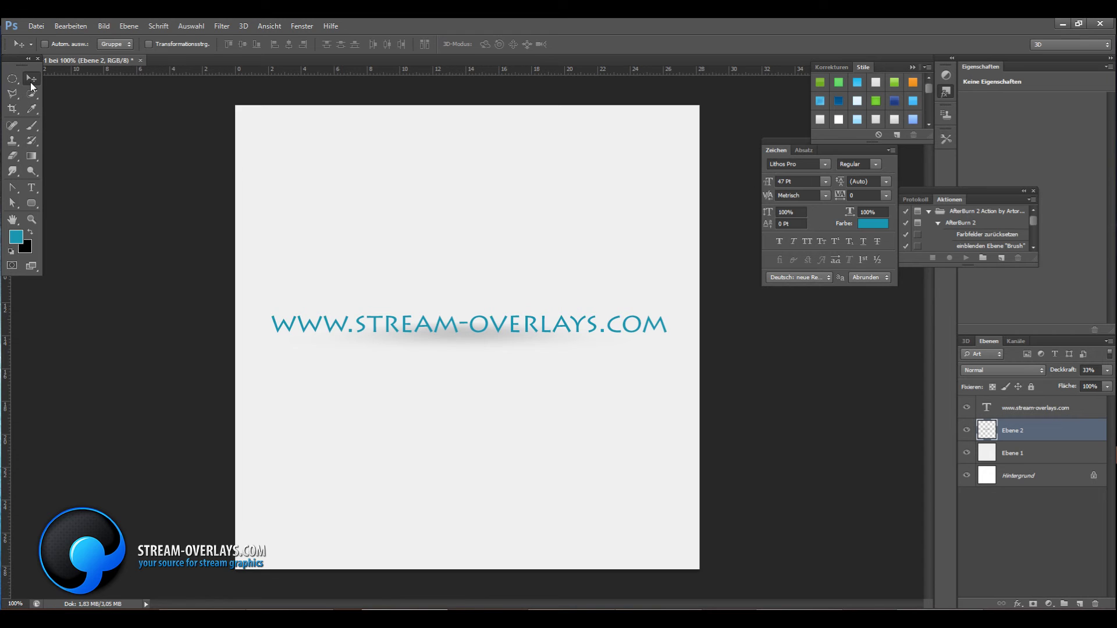
{"action": "key", "text": "ctrl+z"}
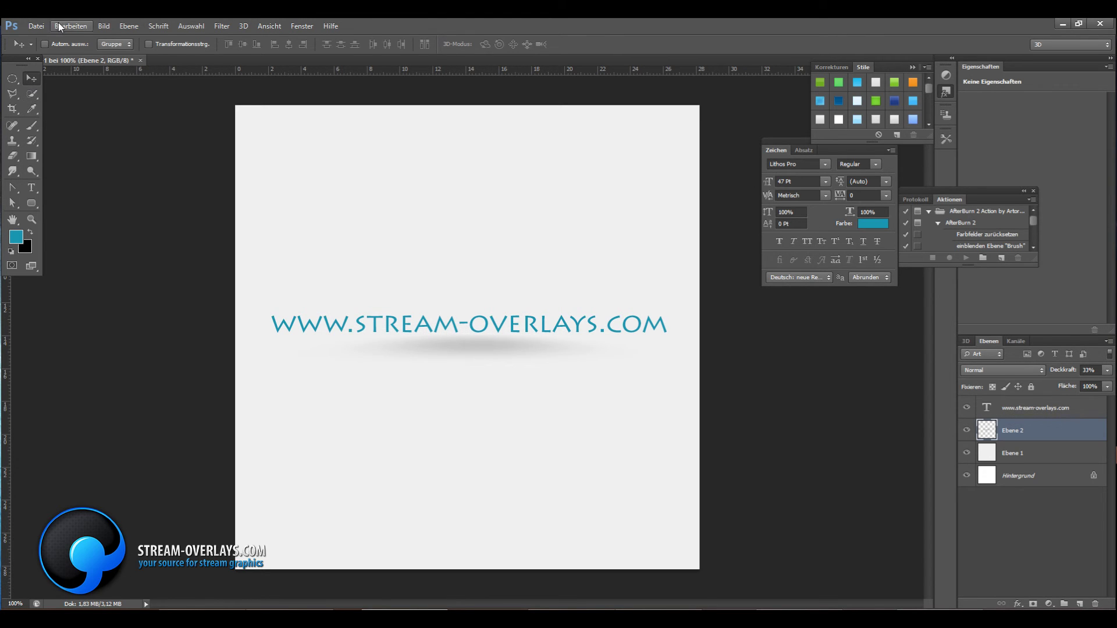
Step back twice to restore the earlier shadow shape
{"action": "left_click", "coordinate": [59, 26]}
{"action": "left_click", "coordinate": [72, 43]}
{"action": "left_click", "coordinate": [82, 53]}
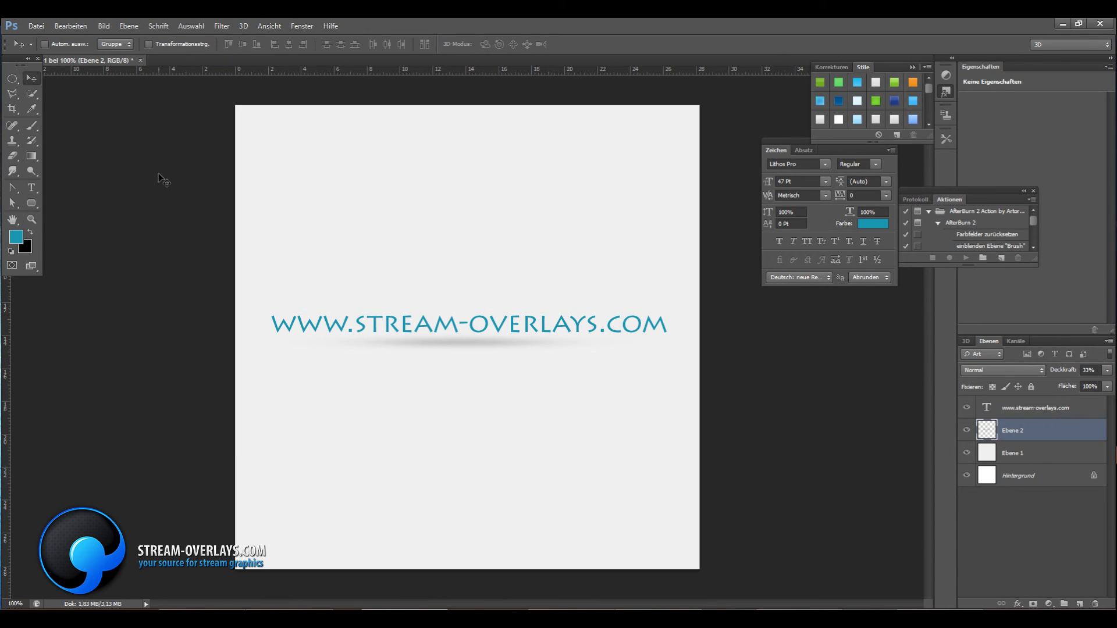
Warp the shadow into a tapered streak under the whole text line and reposition it
{"action": "key", "text": "ctrl+t"}
{"action": "right_click", "coordinate": [434, 344]}
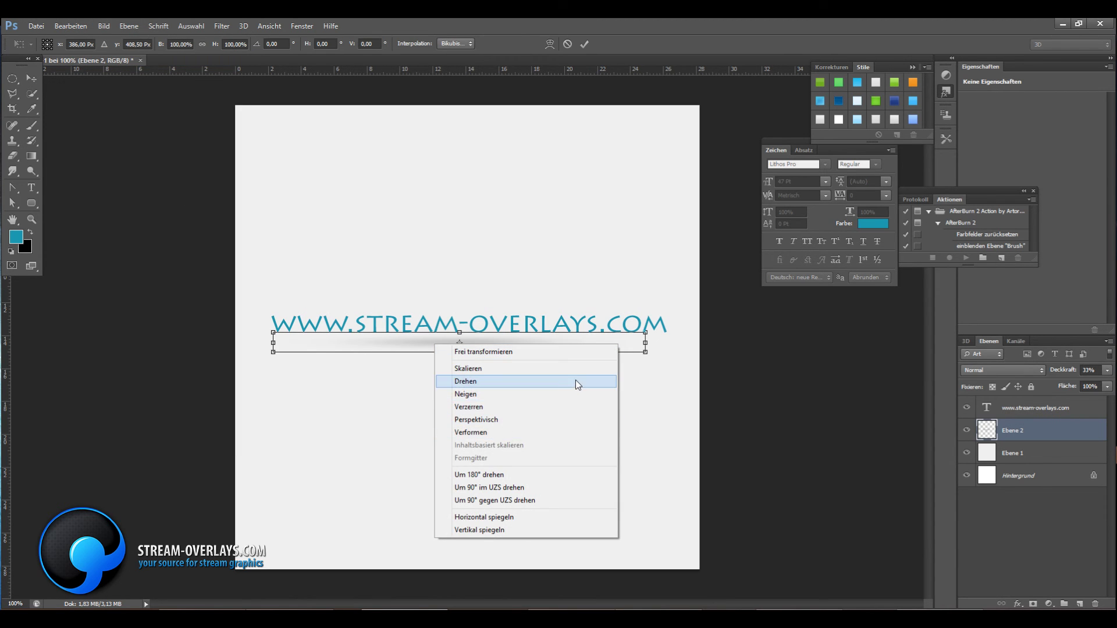
{"action": "left_click", "coordinate": [524, 432]}
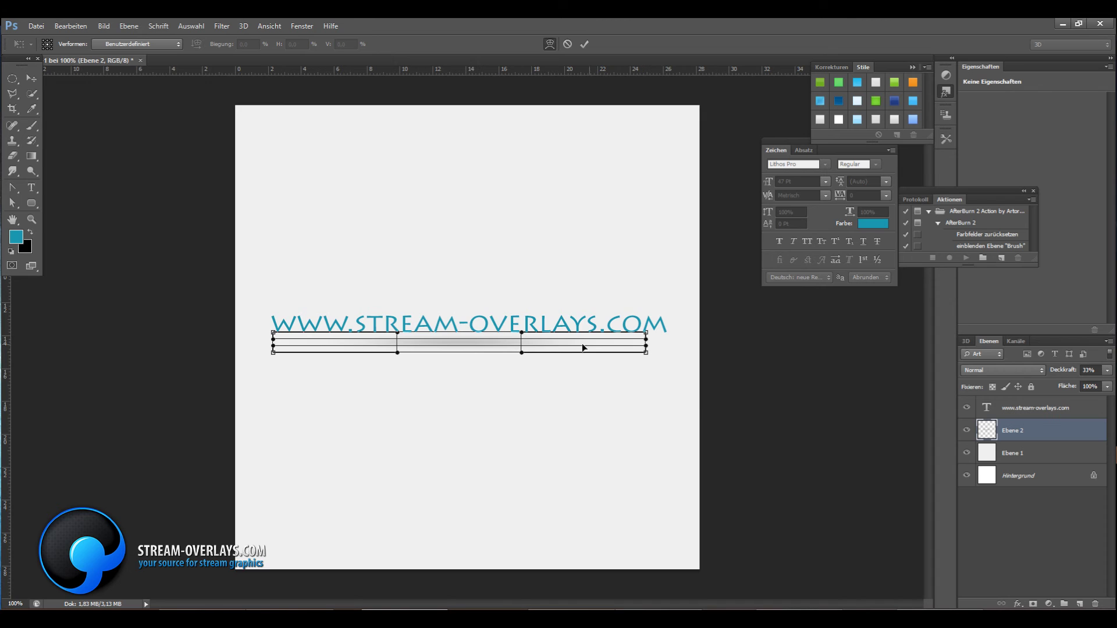
{"action": "left_click_drag", "start_coordinate": [546, 343], "coordinate": [637, 348]}
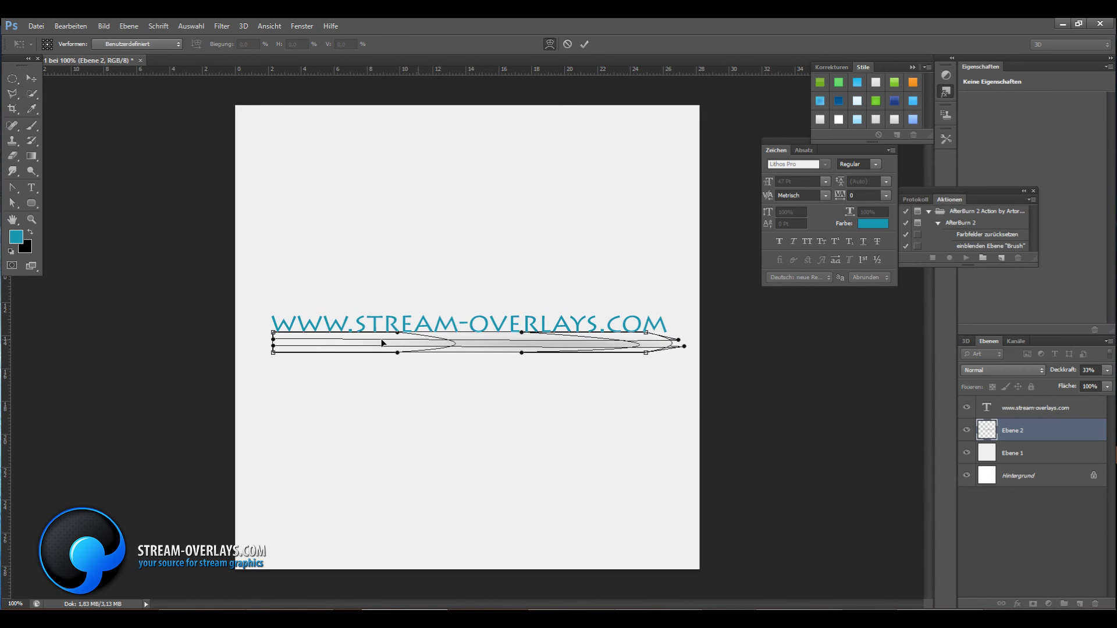
{"action": "left_click_drag", "start_coordinate": [301, 340], "coordinate": [234, 317]}
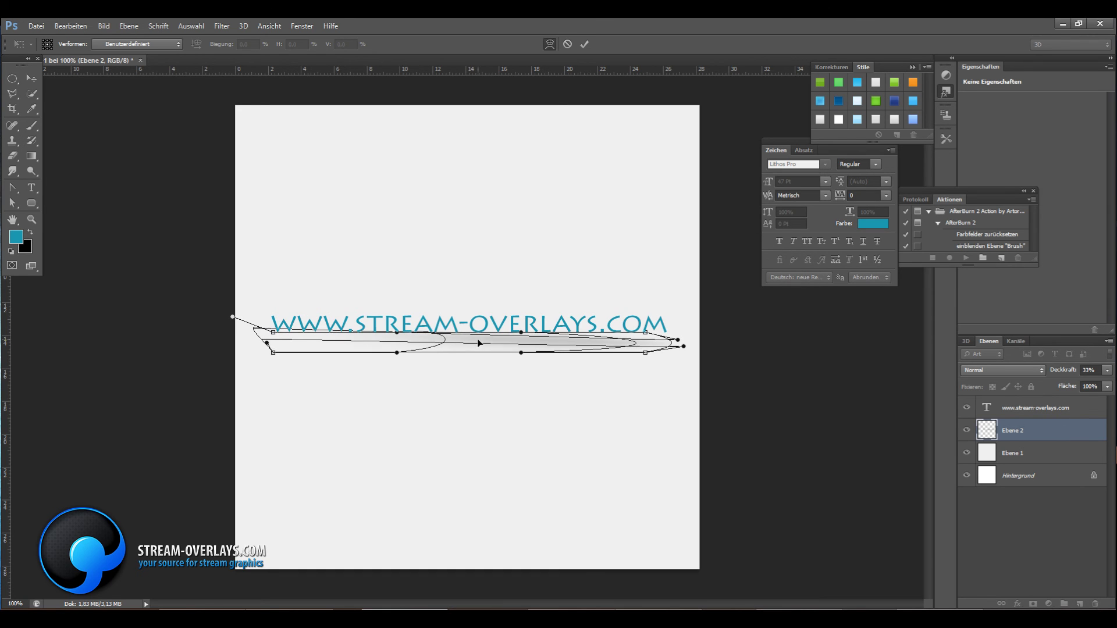
{"action": "left_click", "coordinate": [32, 79]}
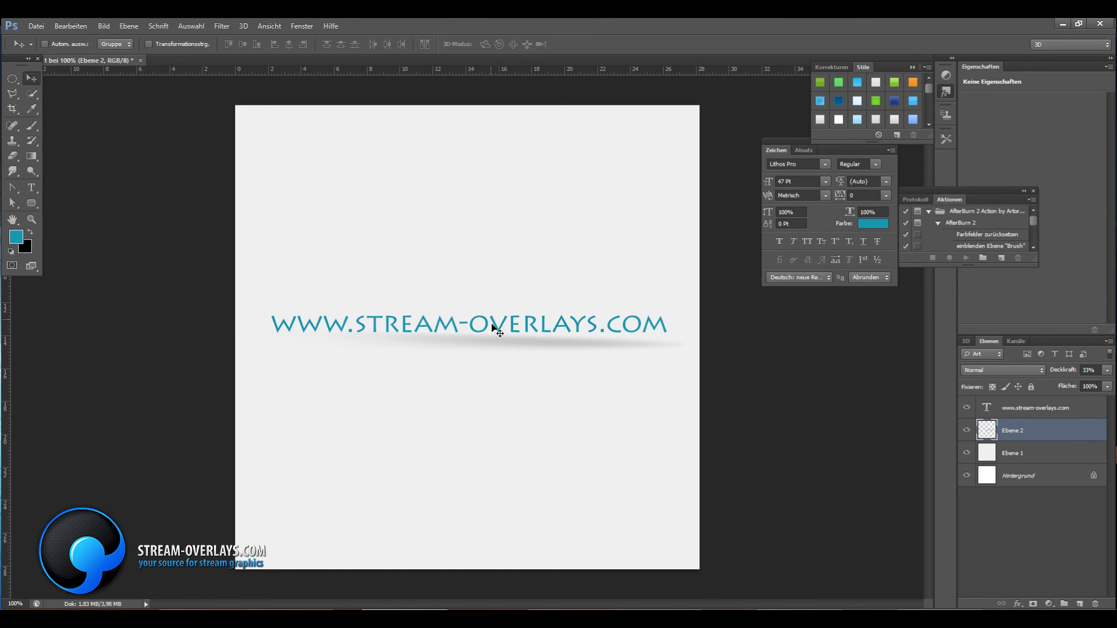
{"action": "left_click_drag", "start_coordinate": [500, 335], "coordinate": [469, 337]}
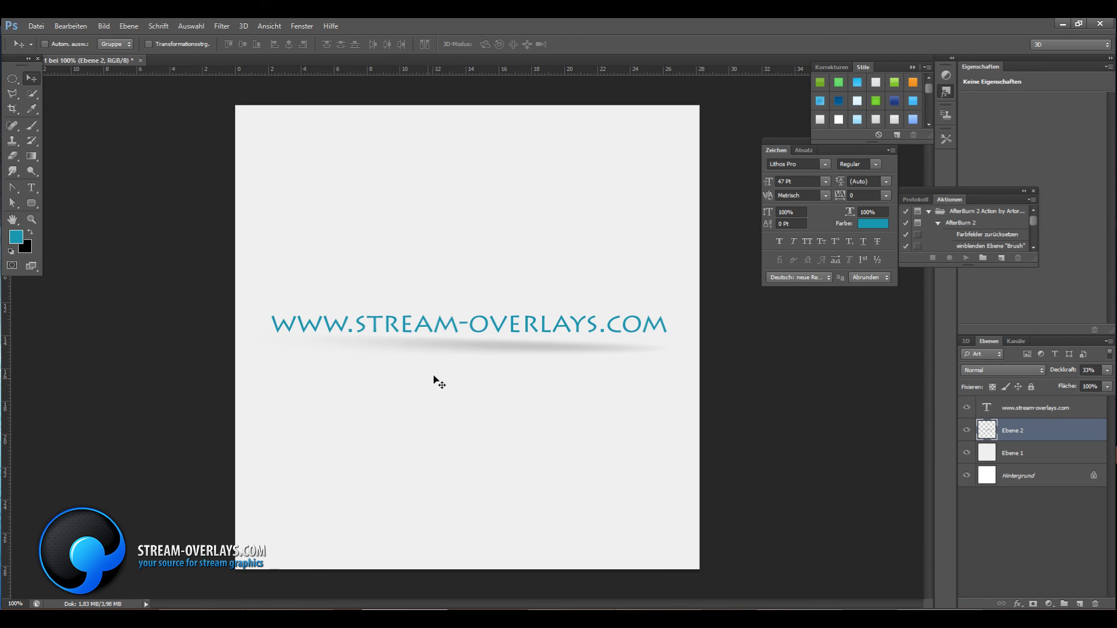
{"action": "left_click", "coordinate": [14, 80]}
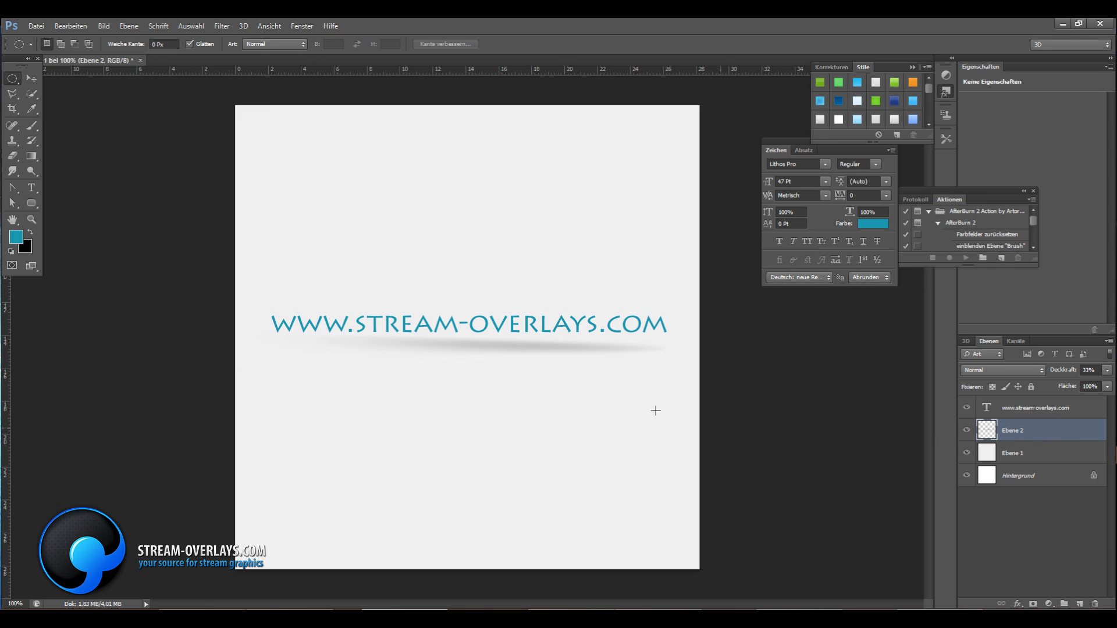